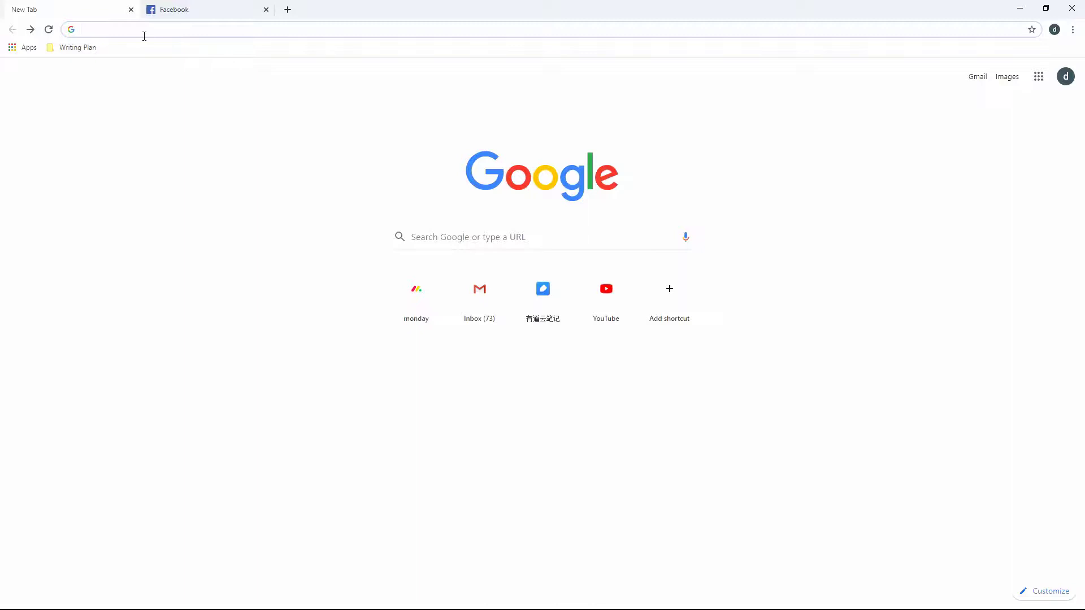
Load the AceThinker online downloader page at acethinker.com/online-downloader.
left_click(144, 33)
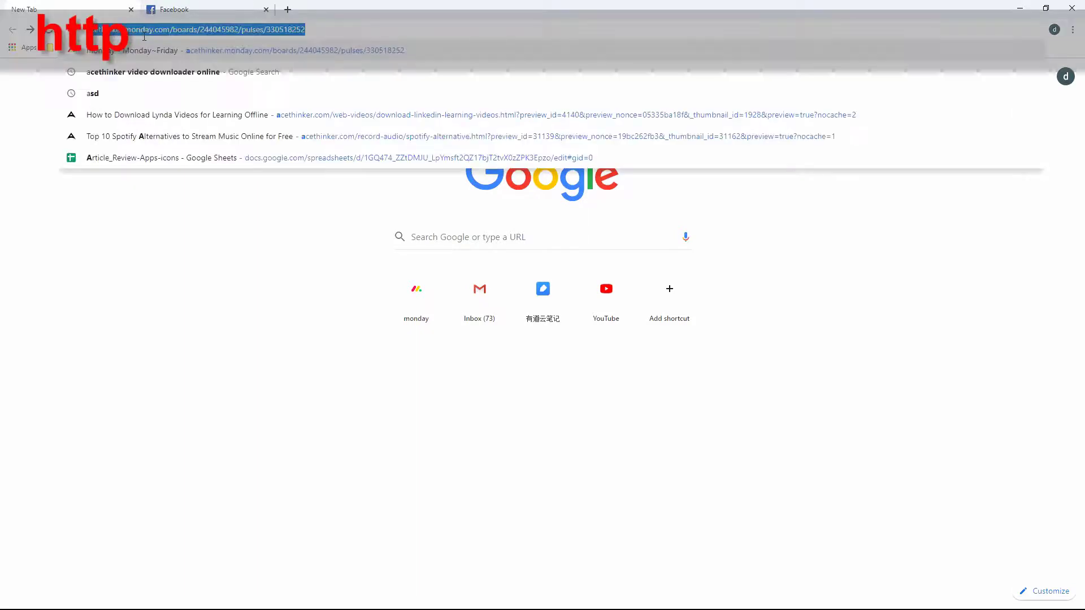
type("https://acethinker.com/online-downloader")
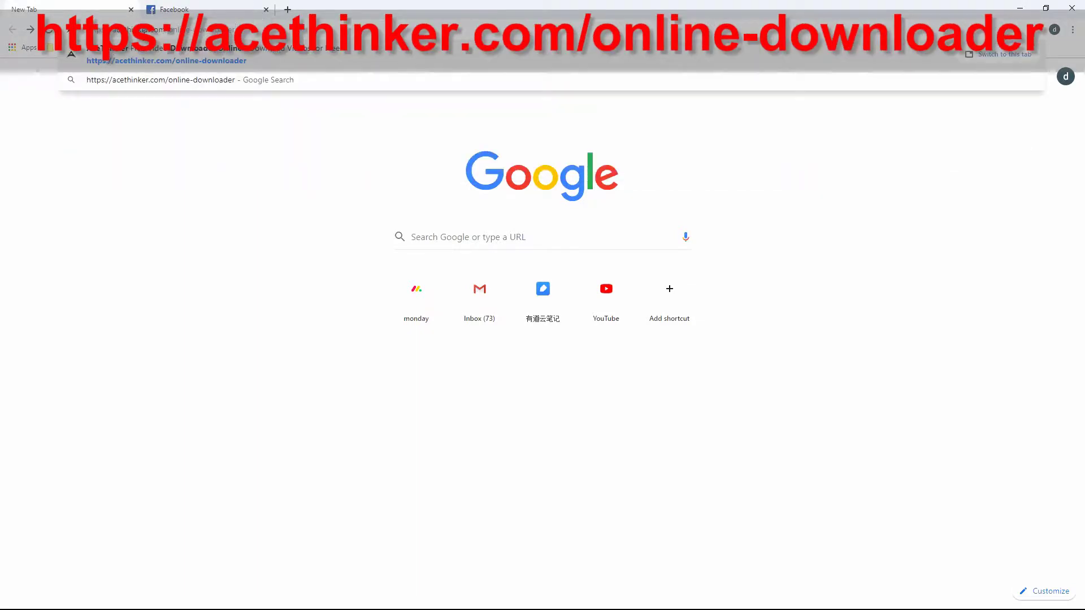
key("Return")
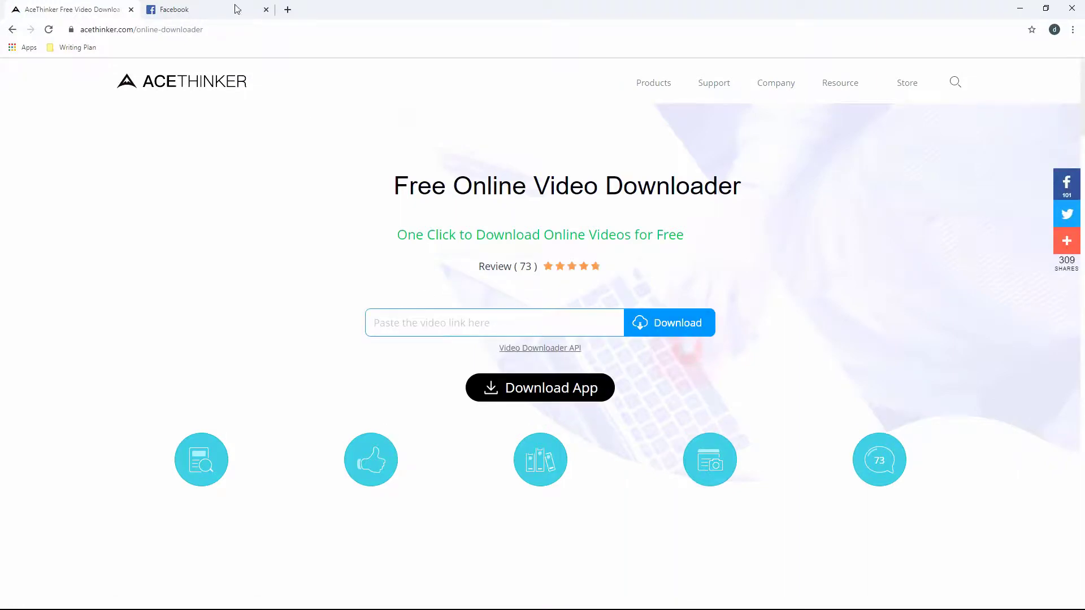
Copy the web address of the Facebook video 'Teaching my sister stick shift & drifting'.
left_click(210, 5)
left_click(276, 32)
right_click(272, 33)
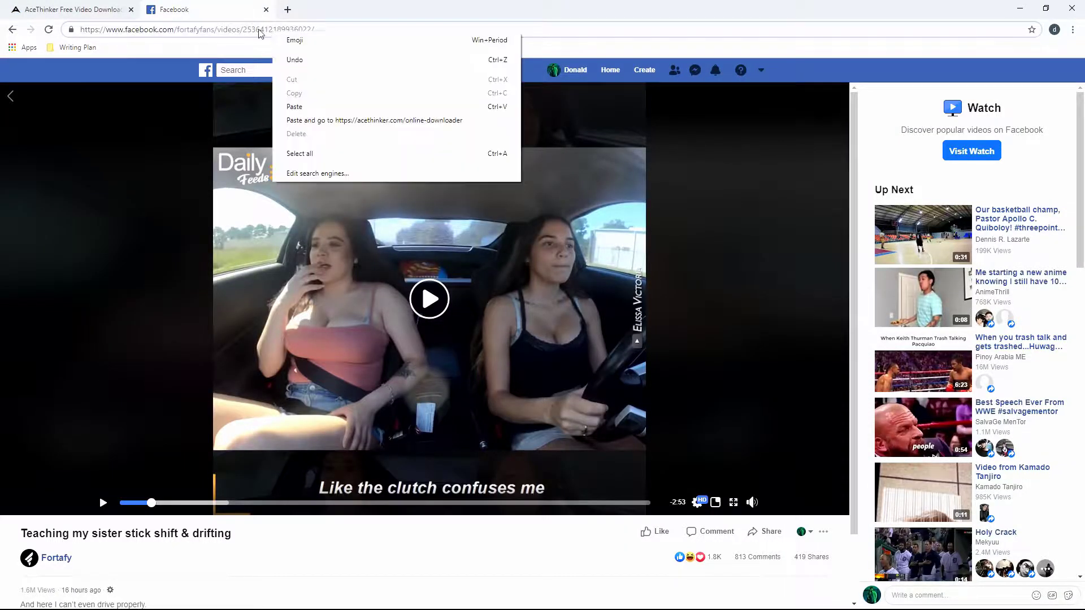
left_click(261, 33)
right_click(246, 33)
left_click(274, 90)
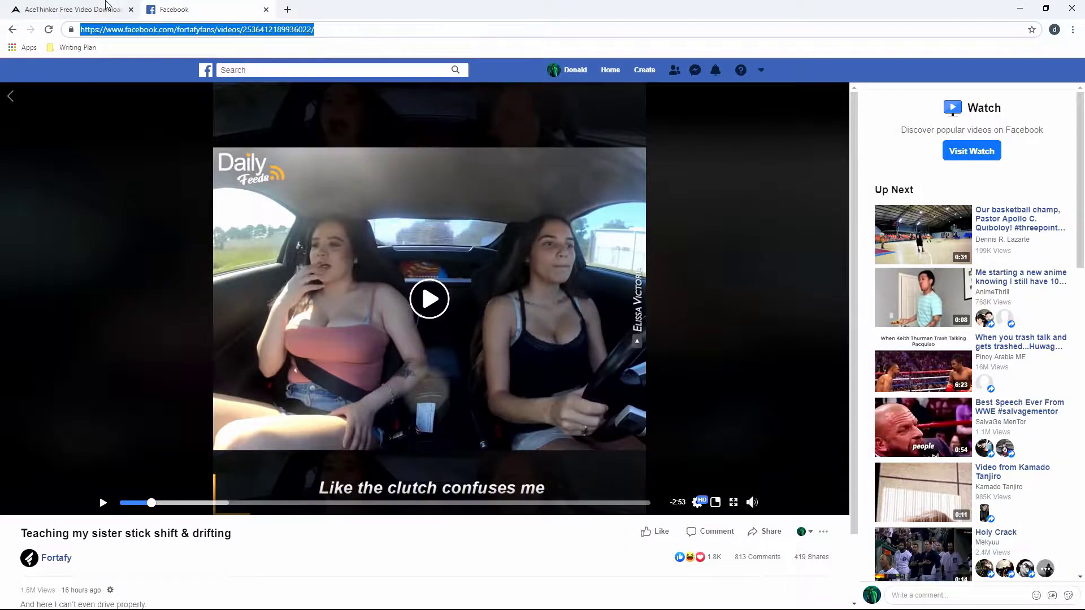
Paste the Facebook link into AceThinker's link field and analyze it for downloadable formats.
left_click(107, 8)
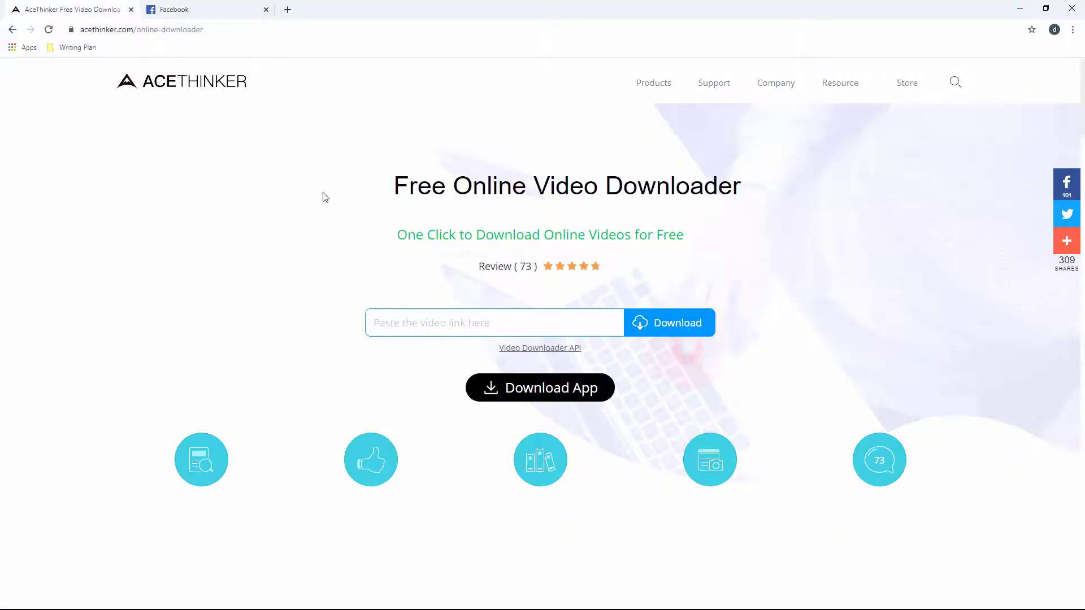
left_click(466, 314)
key("ctrl+v")
left_click(676, 327)
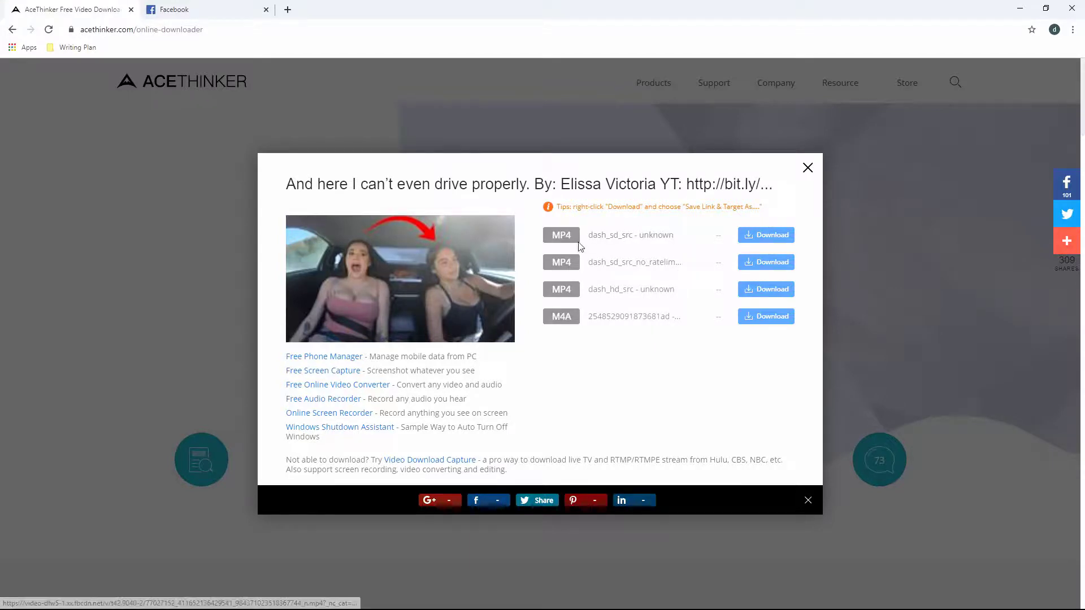
Save the first (HD) MP4 version into the chh folder and open the finished file.
right_click(770, 240)
left_click(814, 291)
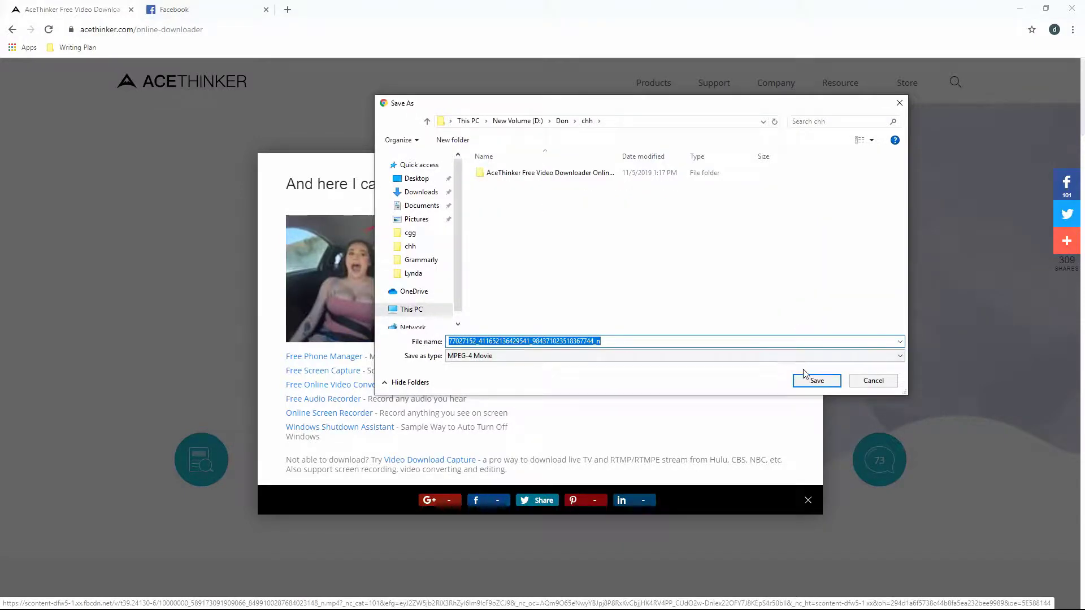
left_click(815, 380)
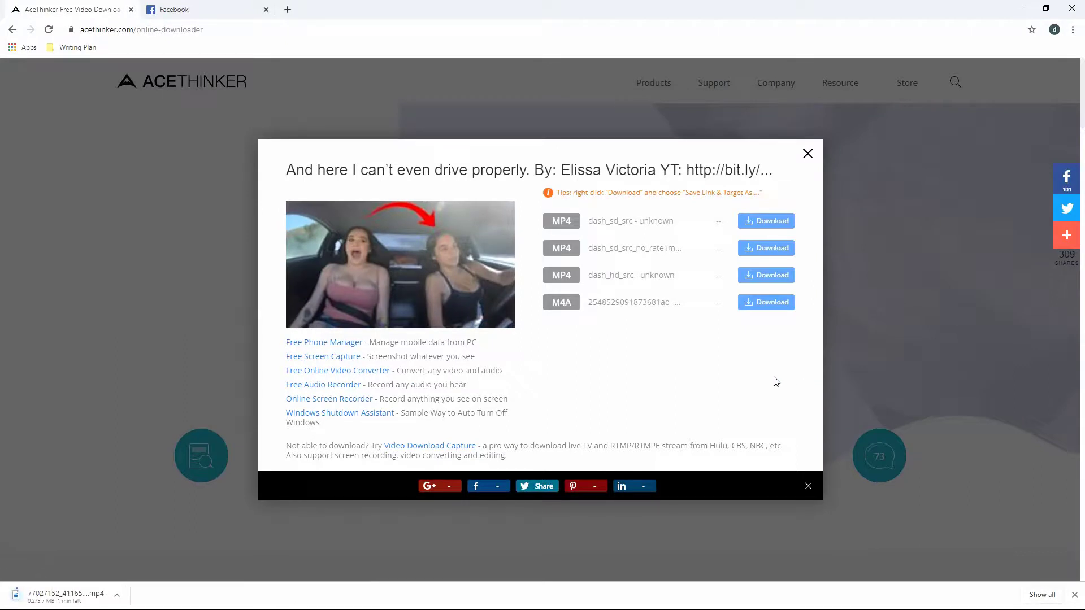
left_click(68, 598)
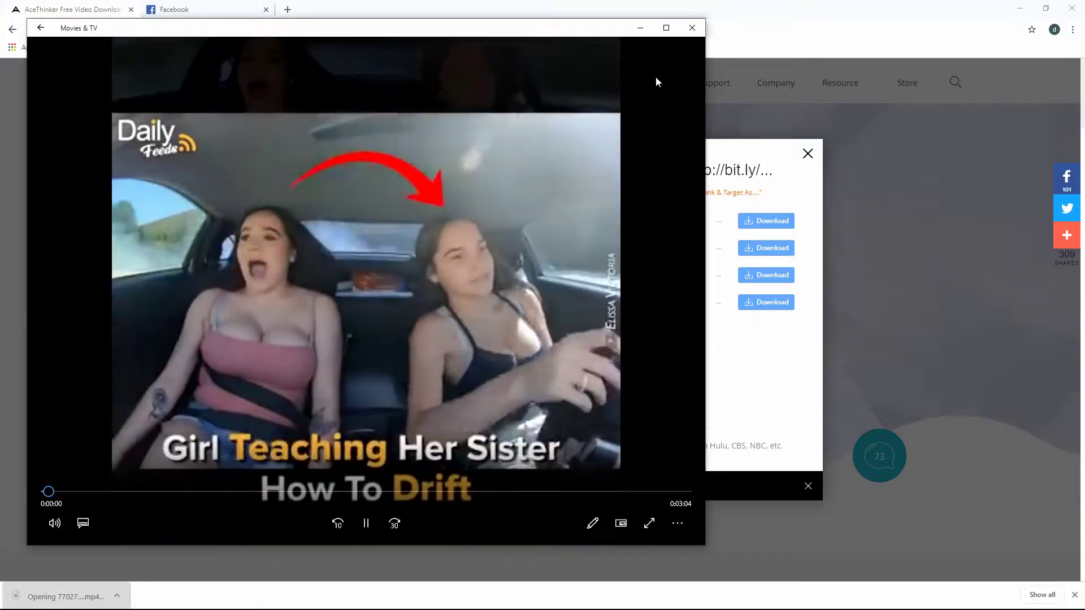
Switch the drifting video playing in Movies & TV to full screen.
double_click(656, 100)
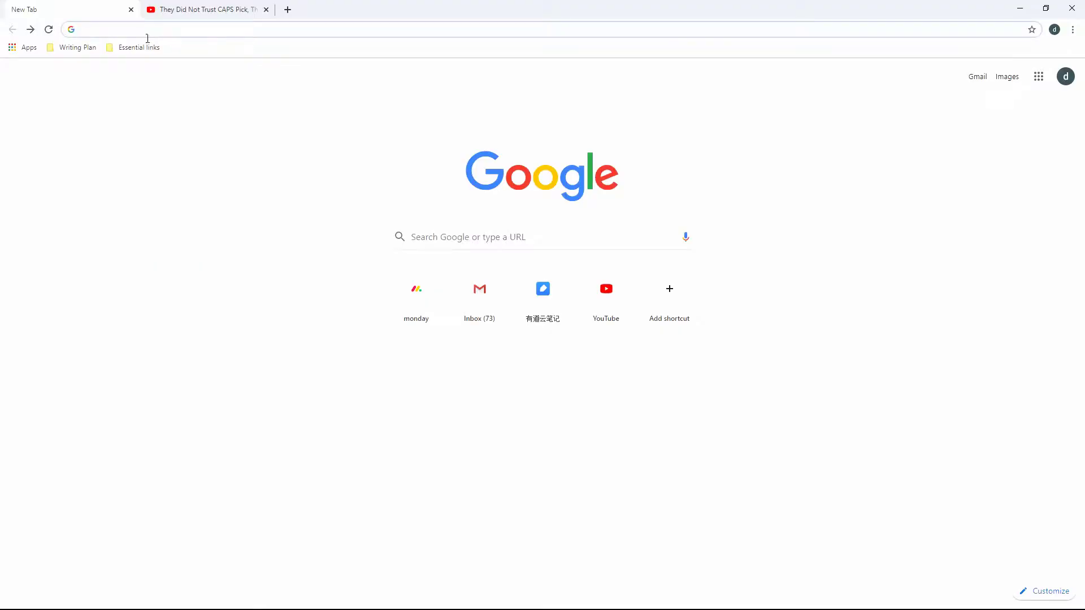
Load catchvideo.net and copy the address of the CAPS Pick YouTube video.
type("catchvideo.net")
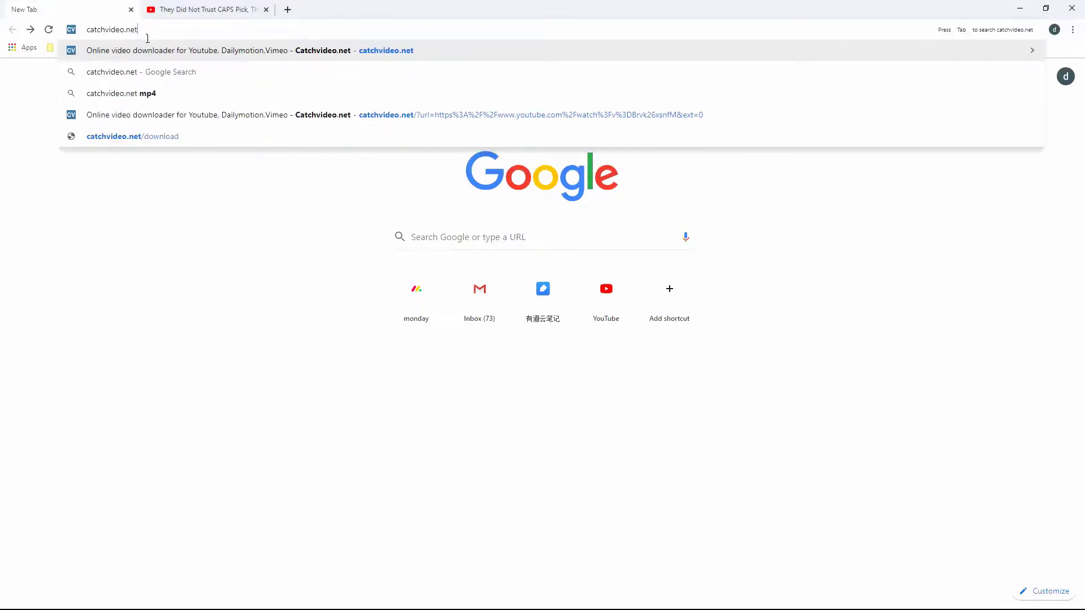
key("Return")
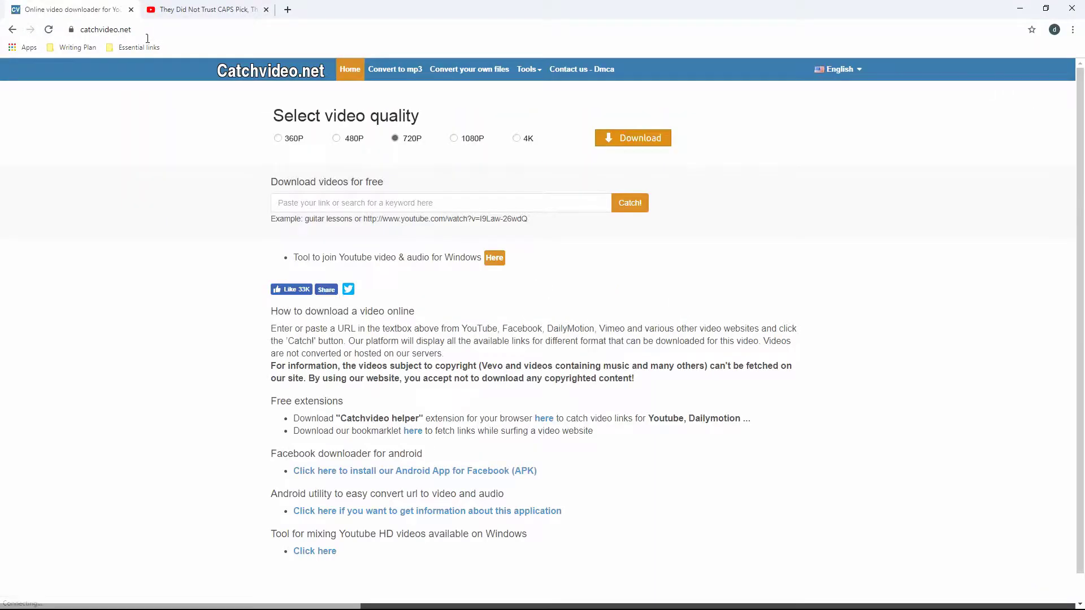
left_click(208, 12)
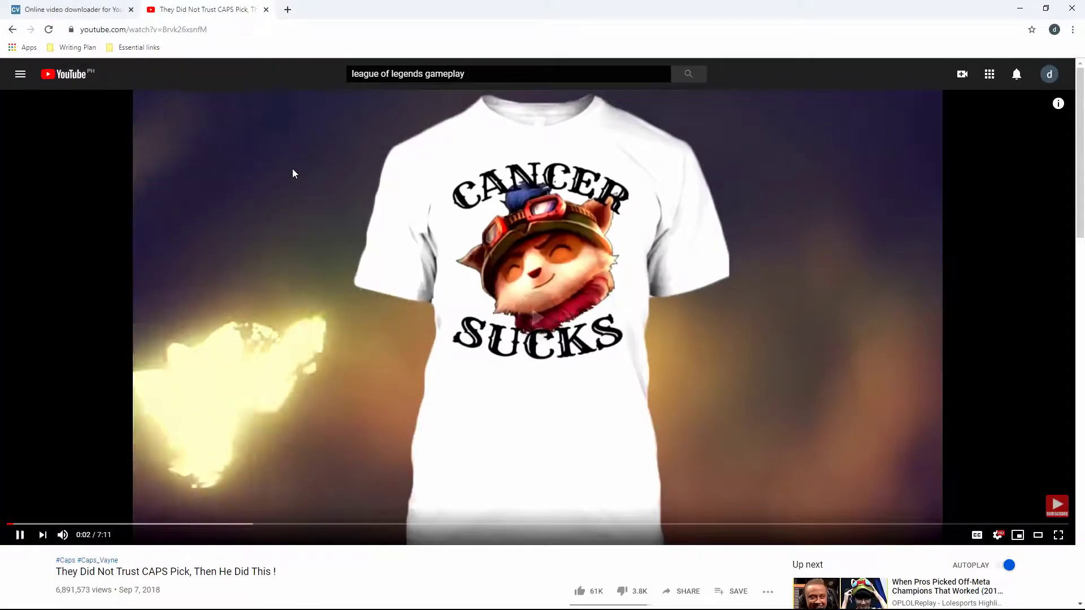
left_click(245, 34)
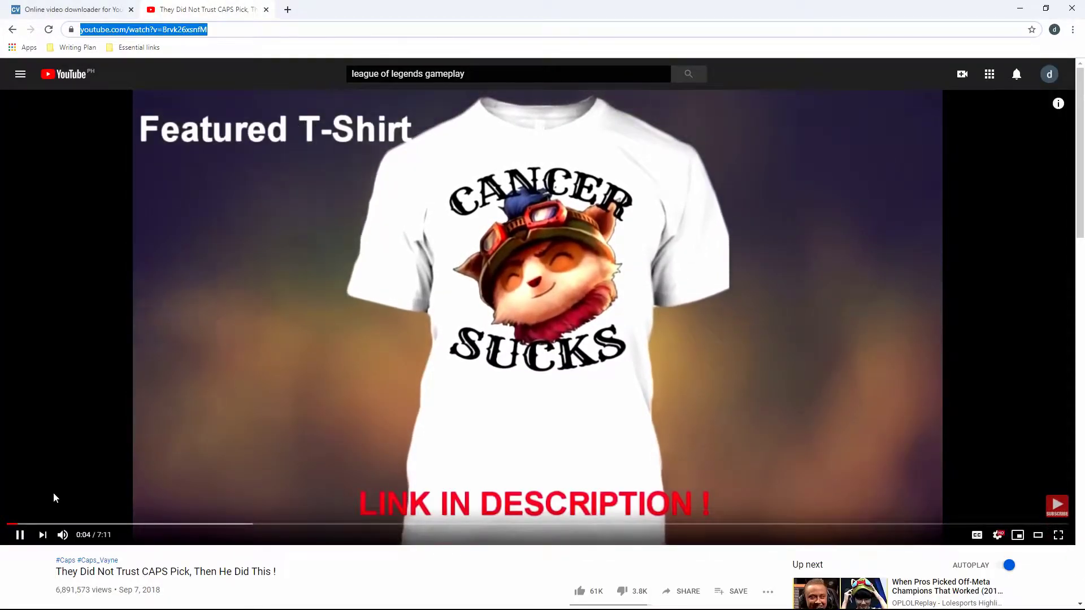
left_click(19, 535)
left_click(73, 4)
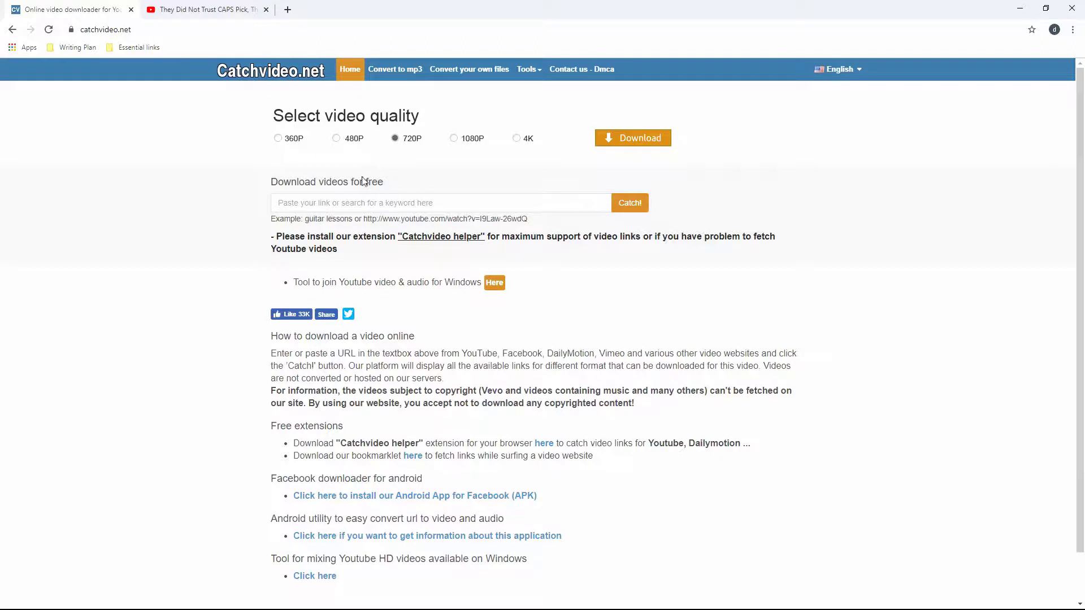
Paste the YouTube link into Catchvideo, choose 720P, dismiss the popup ad and fetch the formats.
left_click(400, 199)
key("ctrl+v")
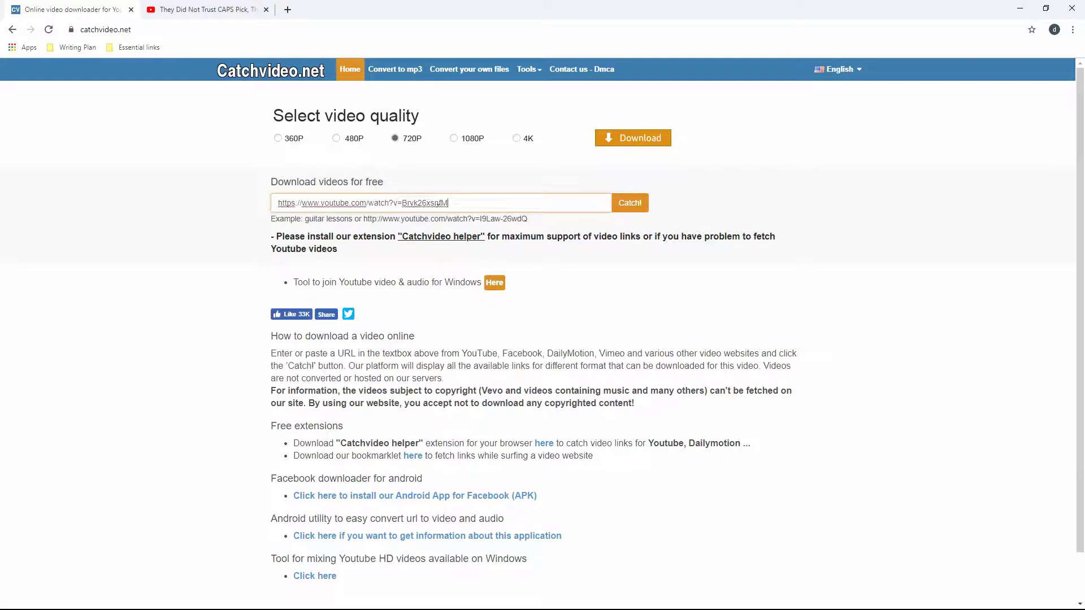
left_click(641, 209)
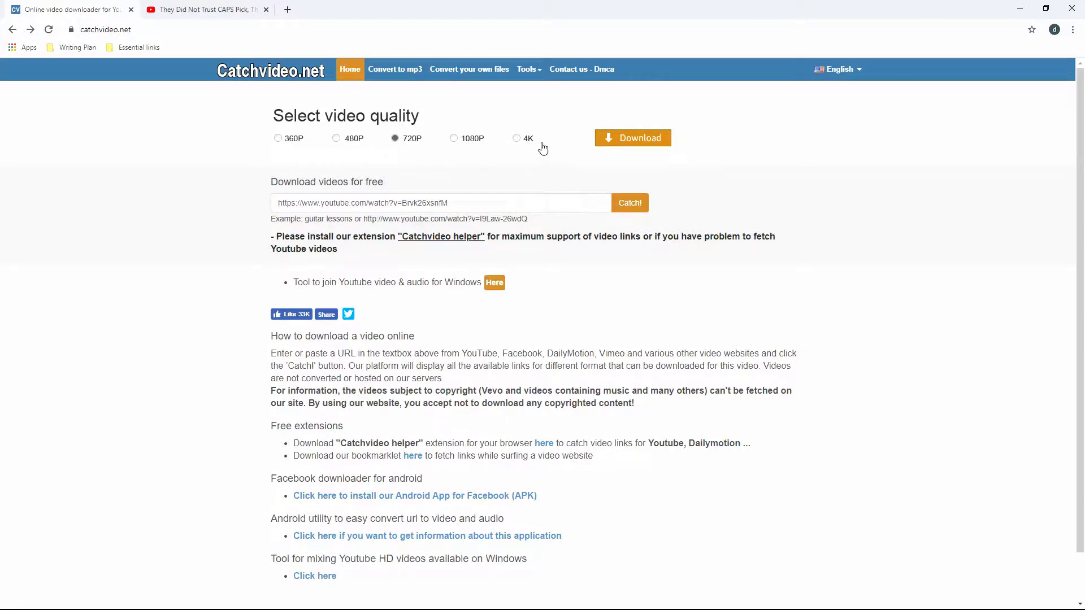
left_click(390, 141)
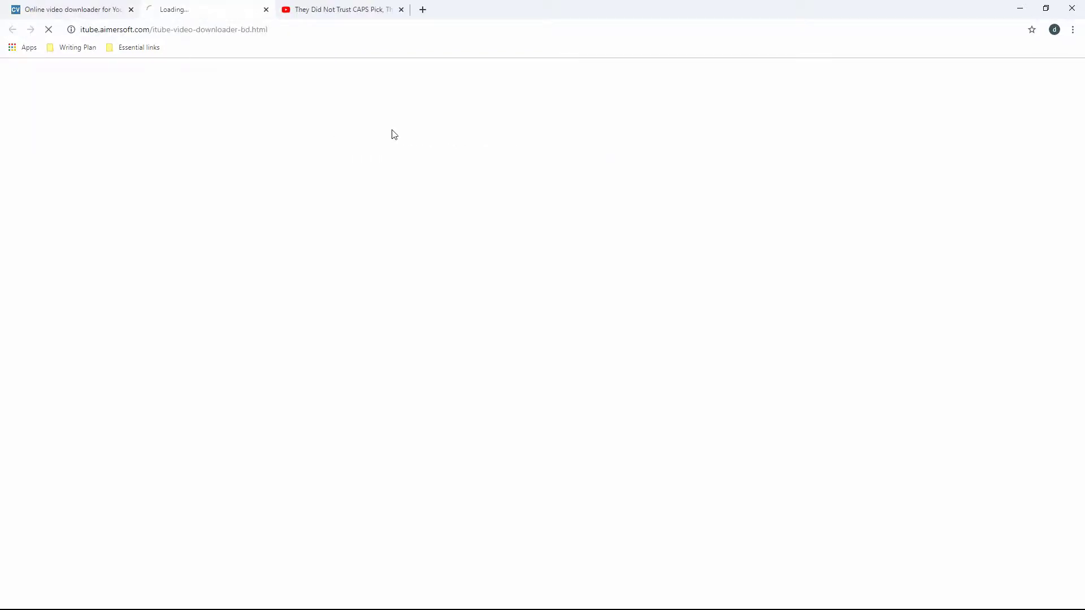
left_click(262, 10)
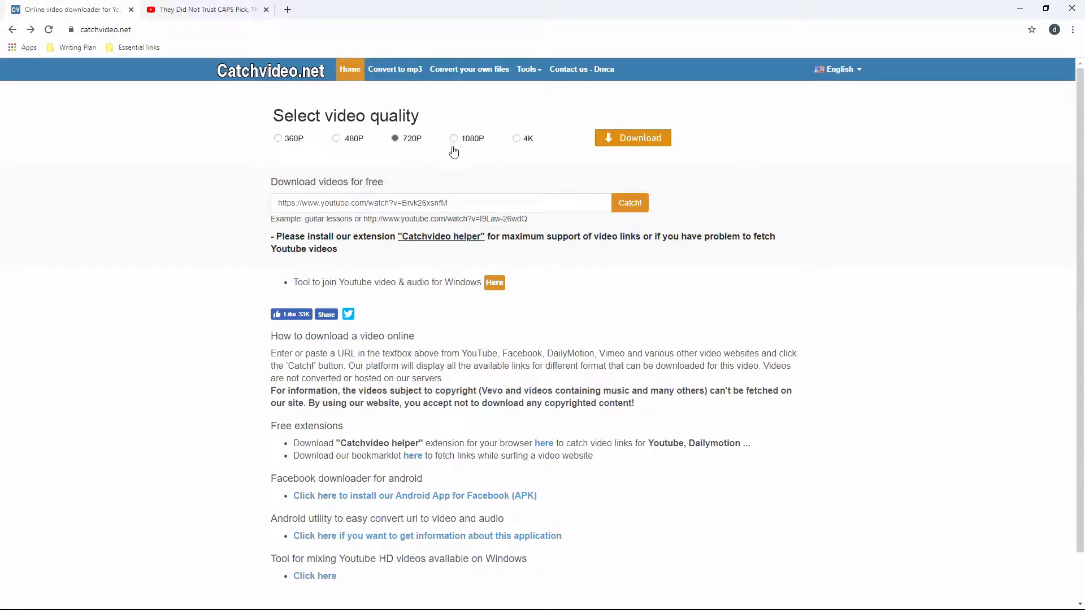
left_click(629, 203)
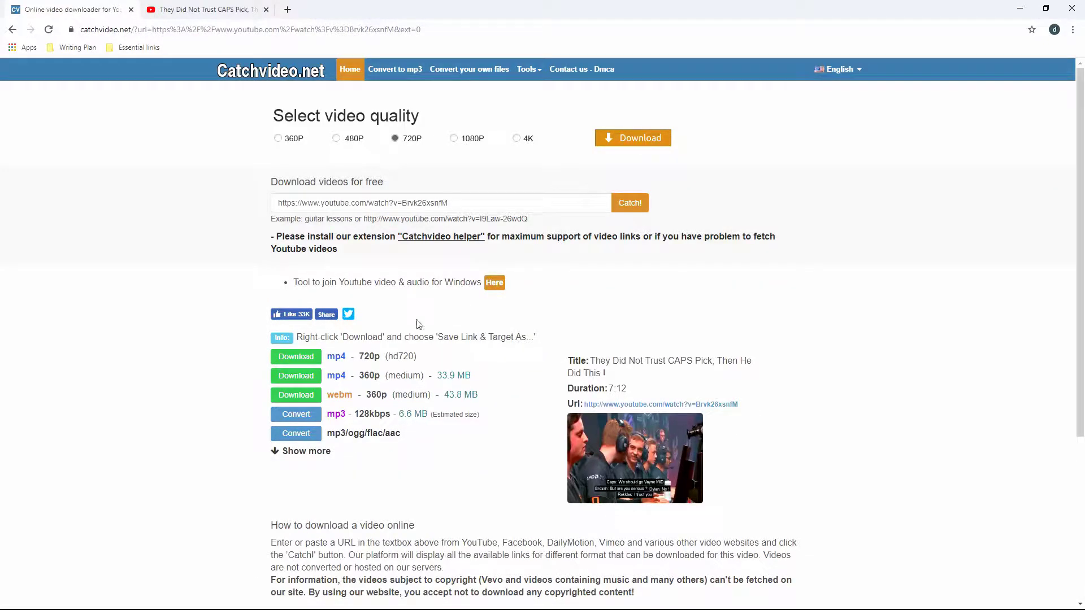
Save the 720p MP4 of the CAPS Pick video into the chh folder and open it.
right_click(292, 359)
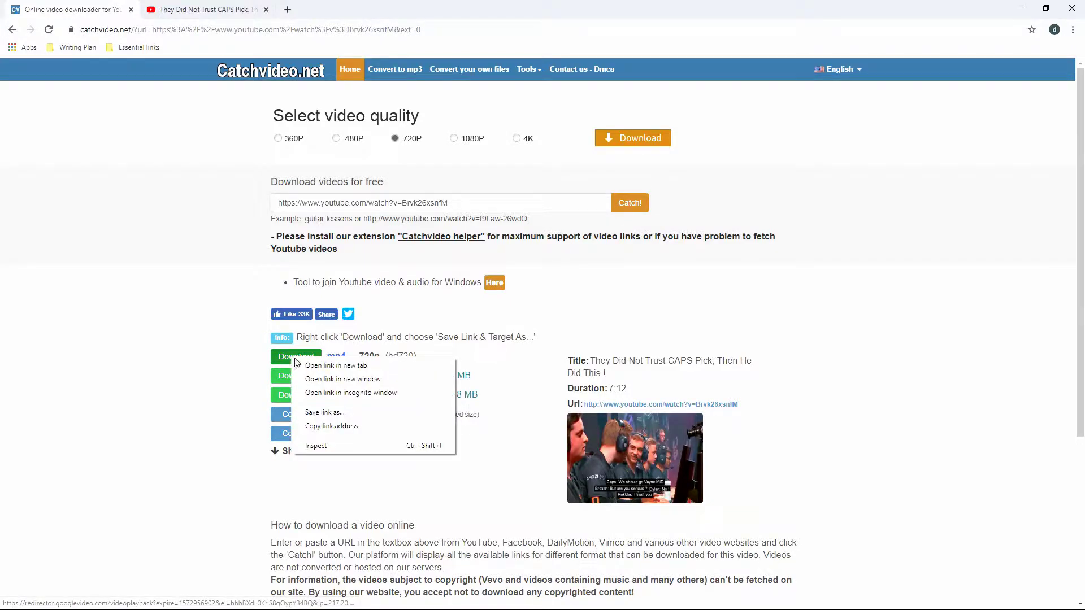
left_click(325, 413)
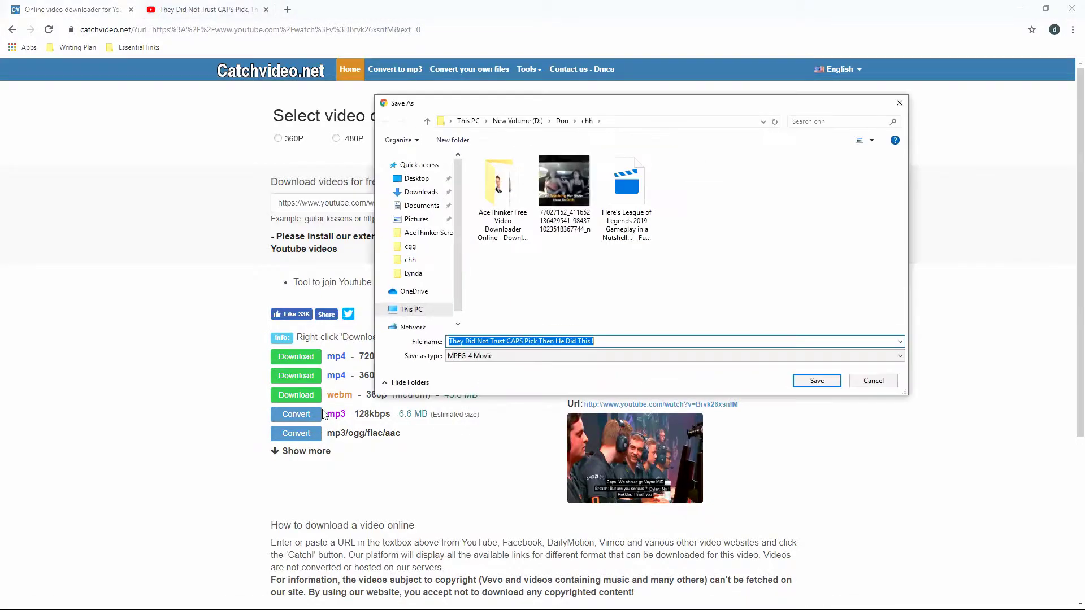
left_click(809, 383)
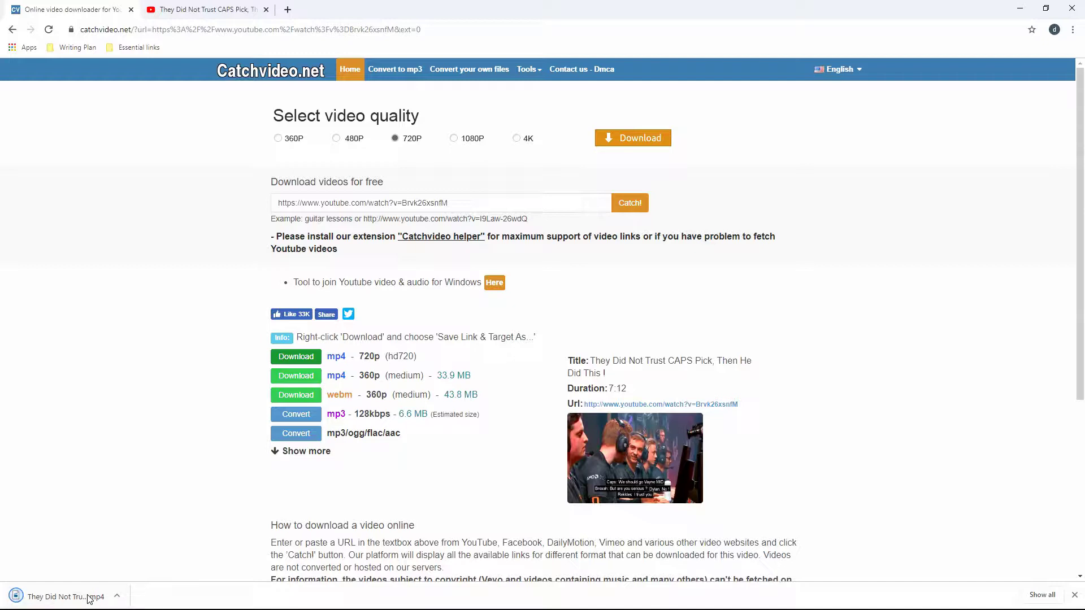
left_click(88, 599)
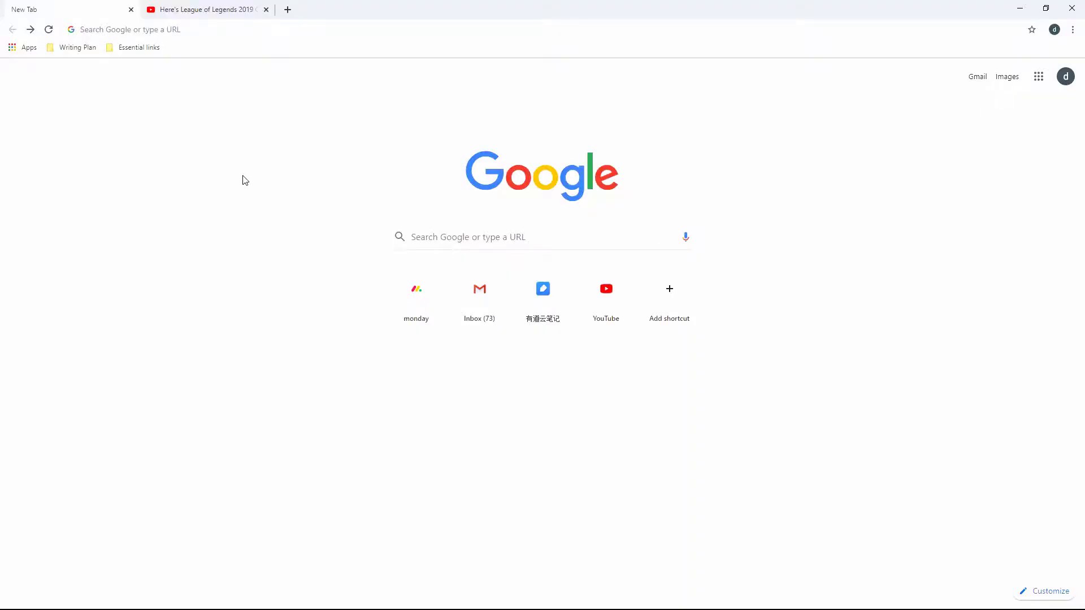
Load the clipconverter.cc site.
left_click(179, 34)
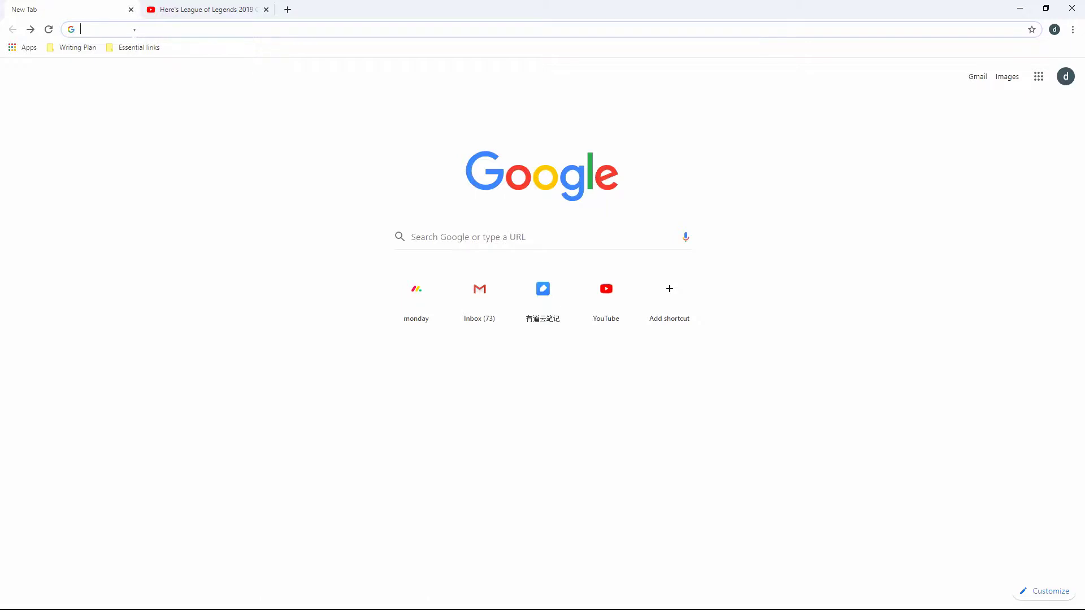
type("clip")
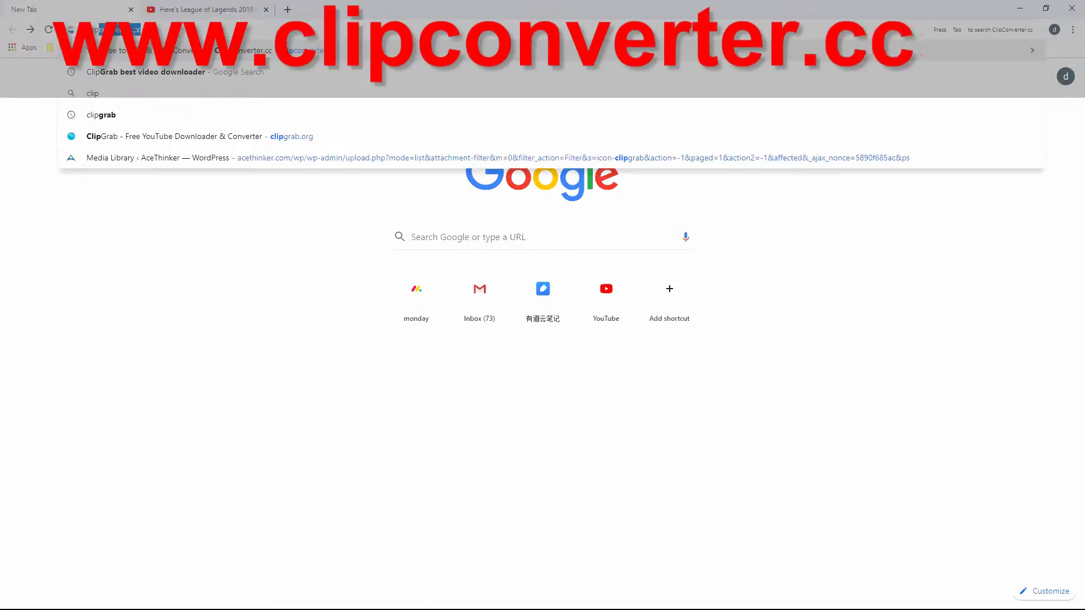
key("Right")
key("Return")
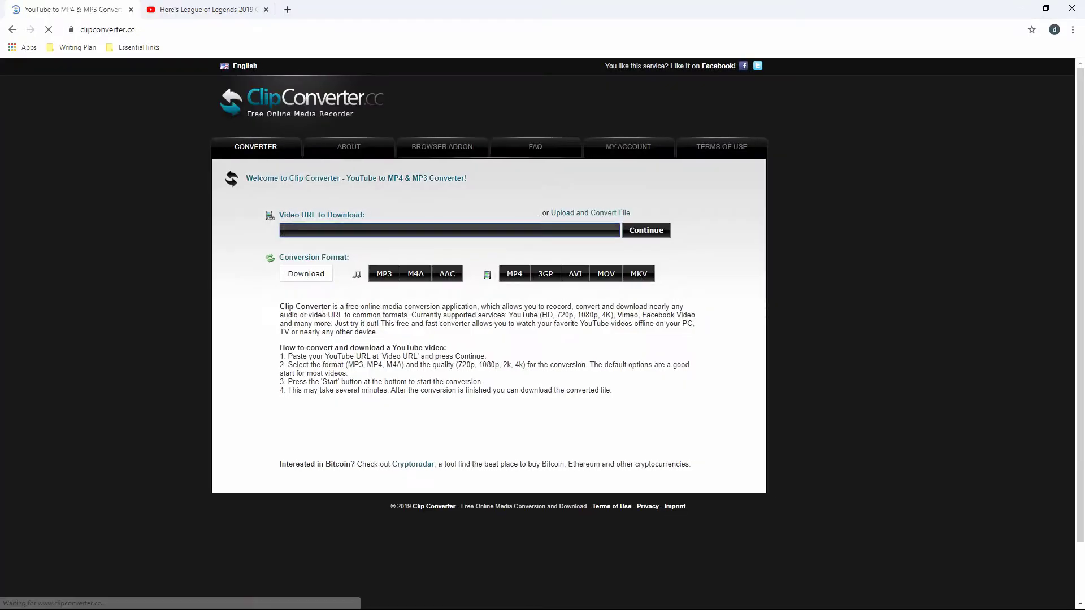
Copy the web address of the League of Legends YouTube video.
left_click(233, 17)
left_click(249, 31)
left_click(281, 211)
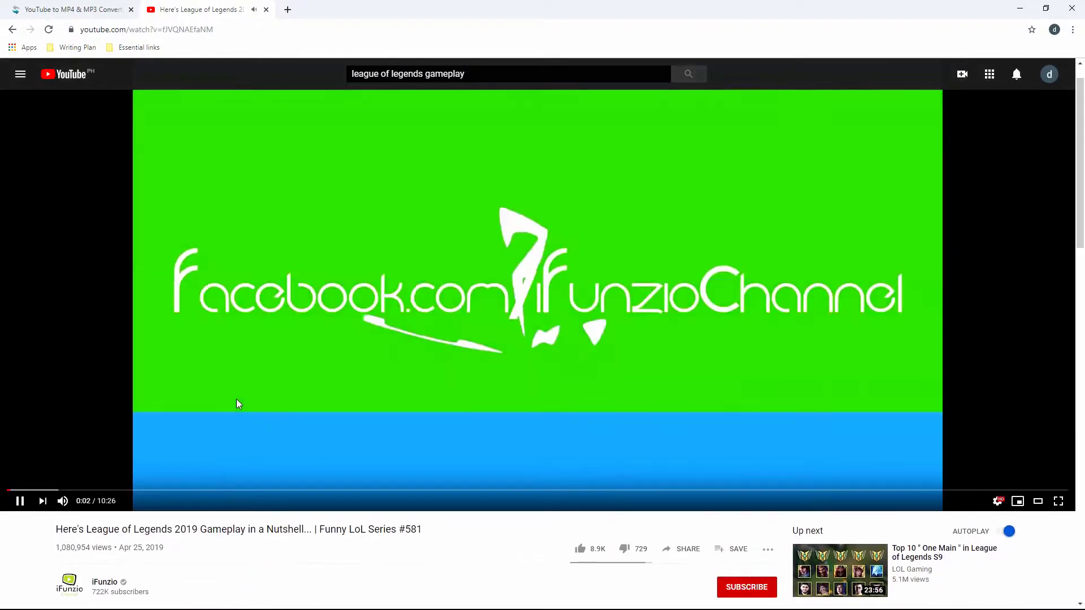
right_click(233, 31)
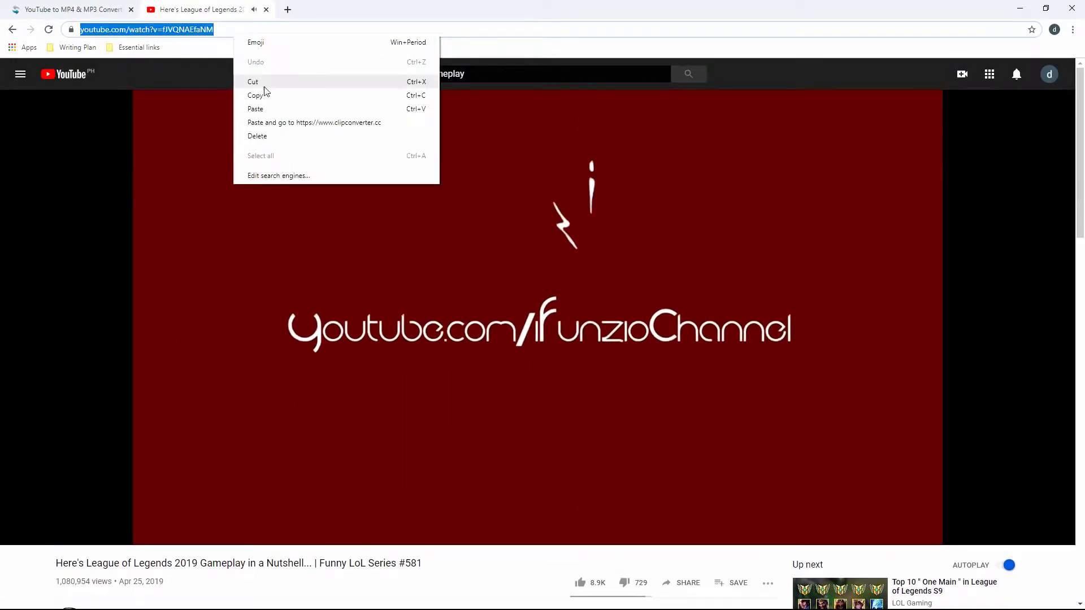
left_click(249, 94)
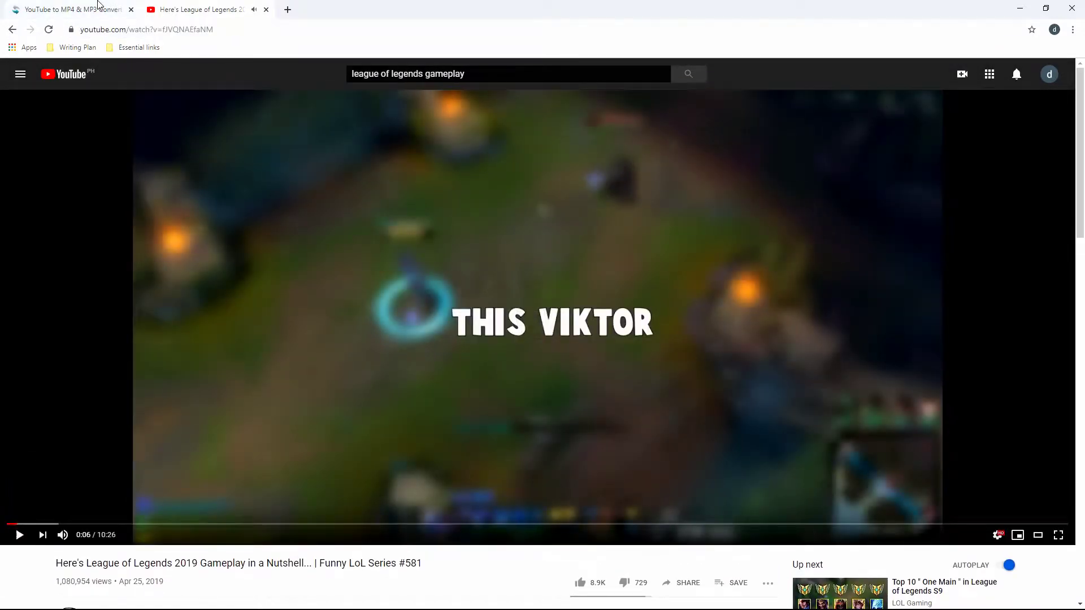
left_click(99, 9)
Paste the link into ClipConverter's Video URL field, choose 720p plain download and start processing.
right_click(312, 236)
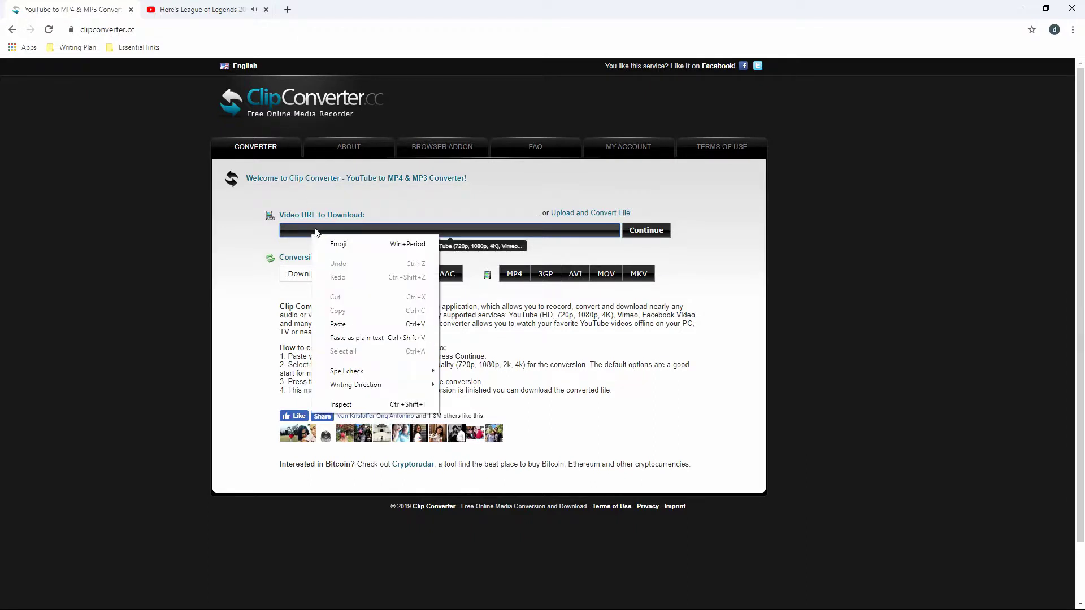
left_click(365, 325)
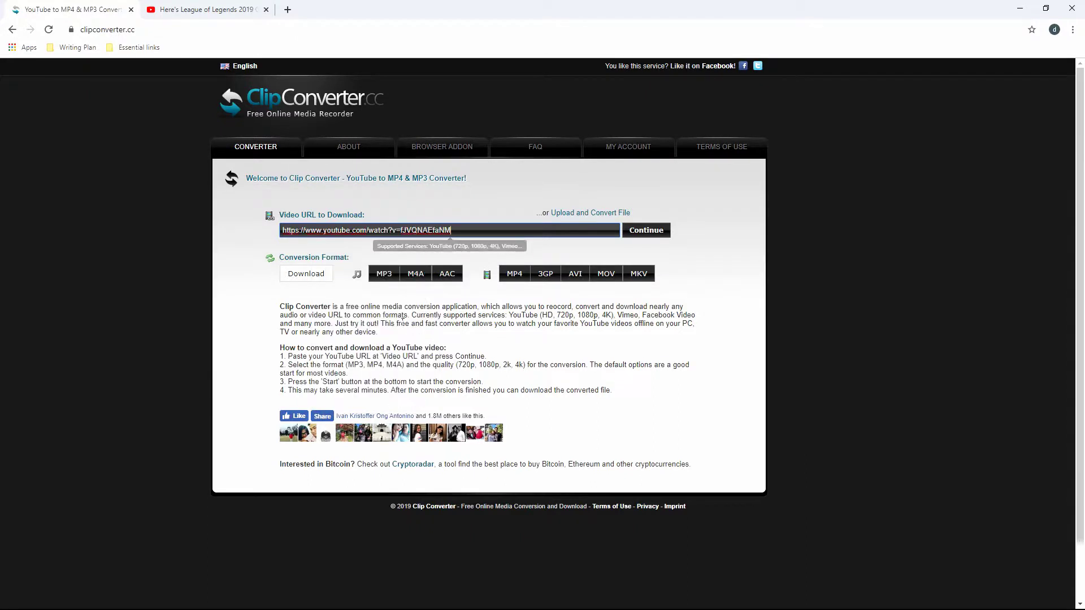
left_click(639, 240)
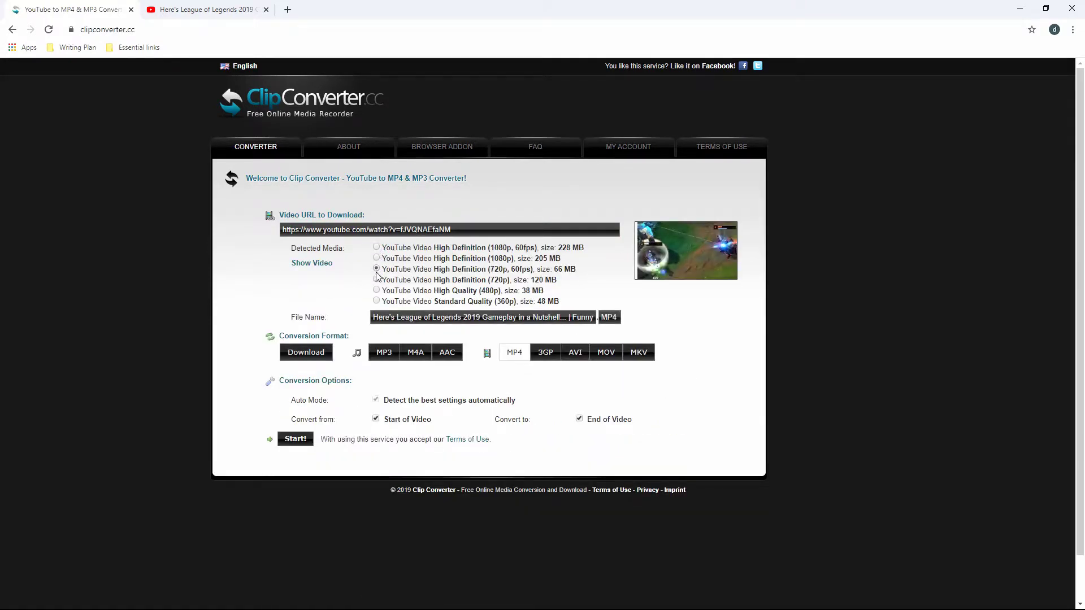
left_click(305, 355)
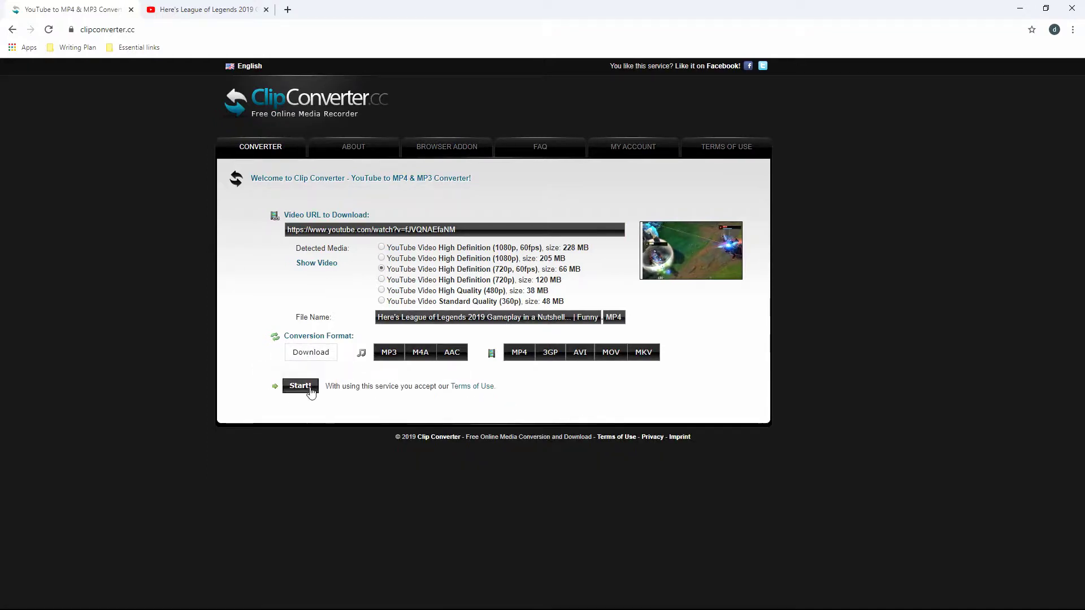
left_click(518, 352)
left_click(308, 352)
left_click(303, 386)
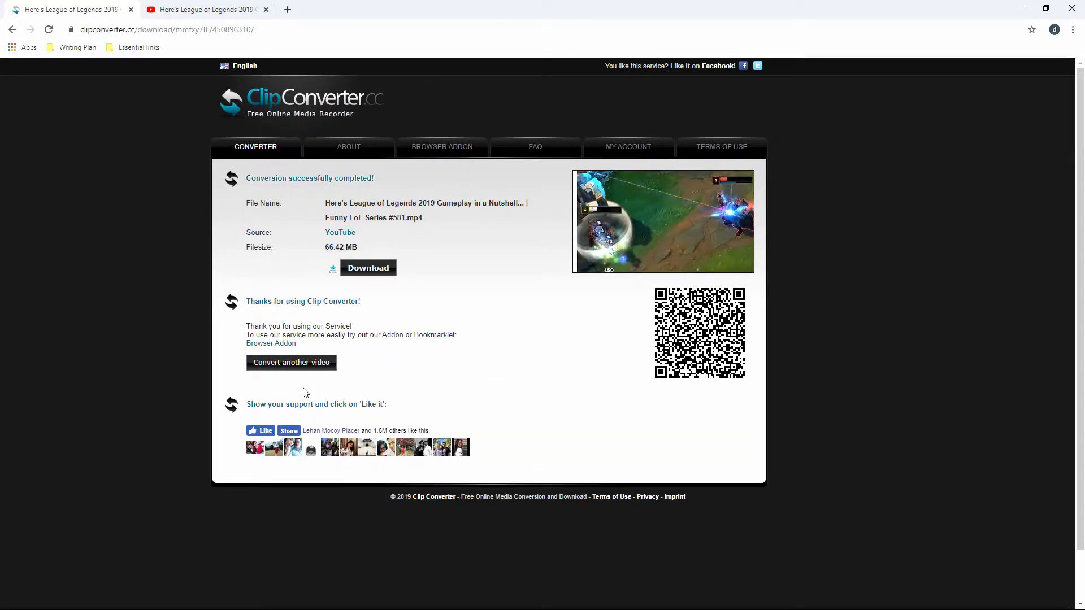
Download the 66.42 MB League of Legends MP4 into the chh folder and open it.
left_click(369, 270)
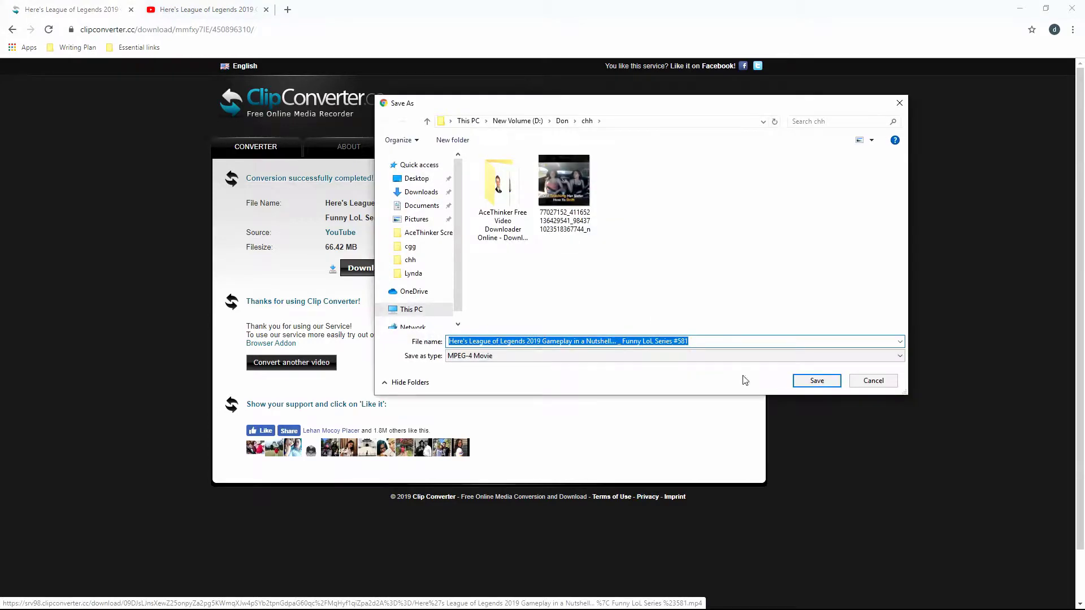
left_click(807, 380)
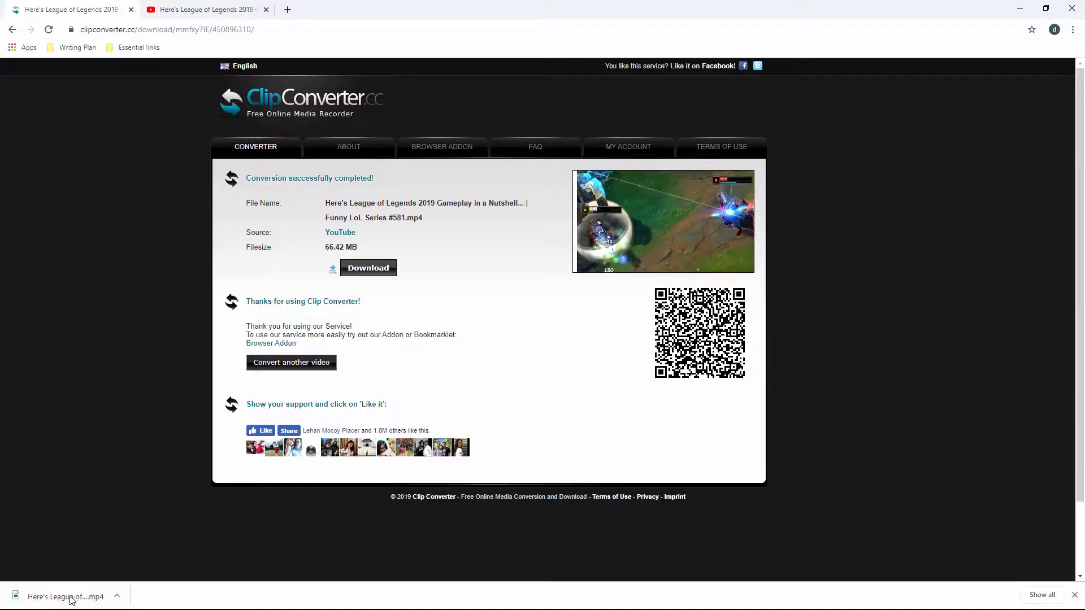
left_click(72, 597)
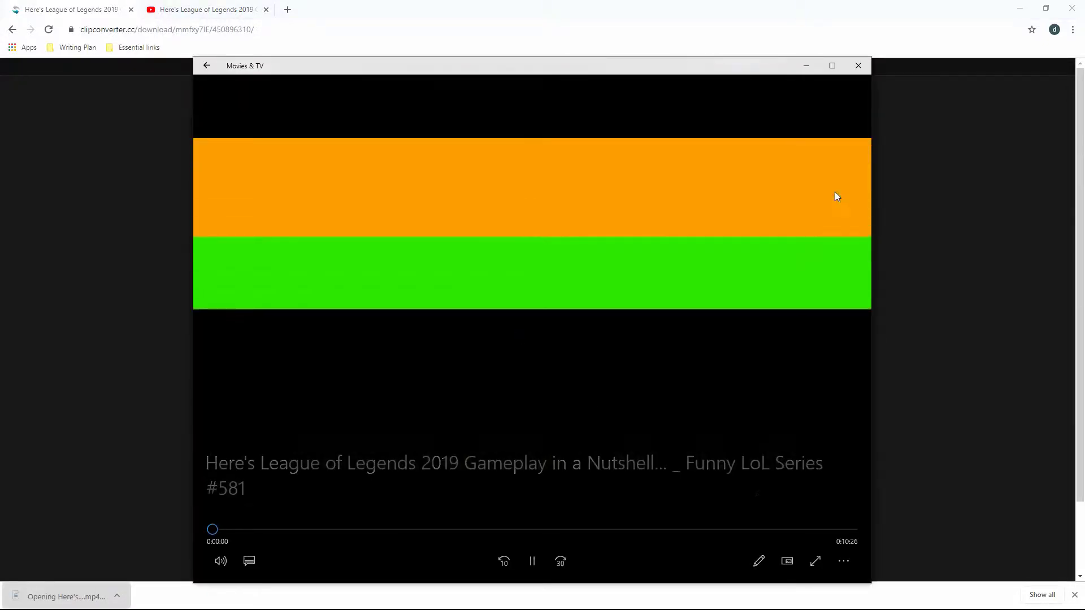
Maximize the League of Legends video in Movies & TV and skip ahead on the seek bar.
left_click(832, 66)
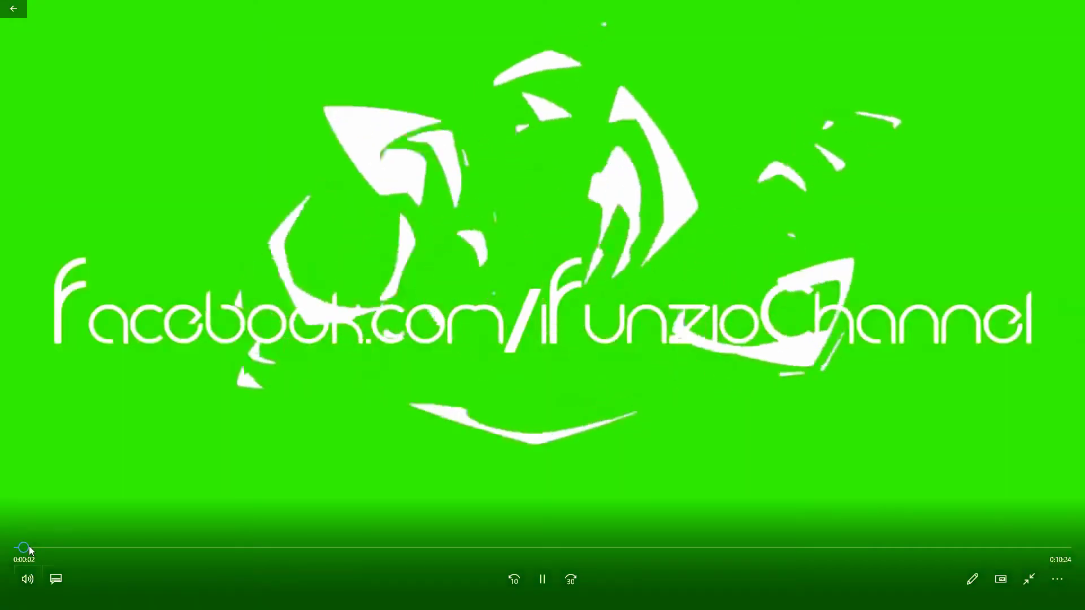
left_click(29, 547)
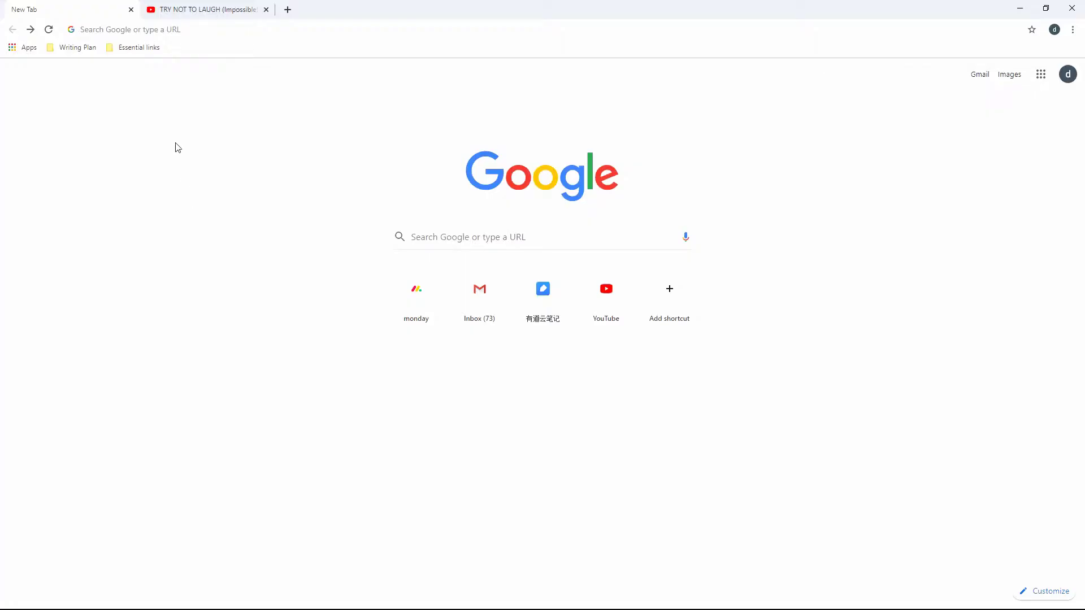
Load onlinevideoconverter.com and choose to convert a video from a link.
left_click(205, 34)
type("www")
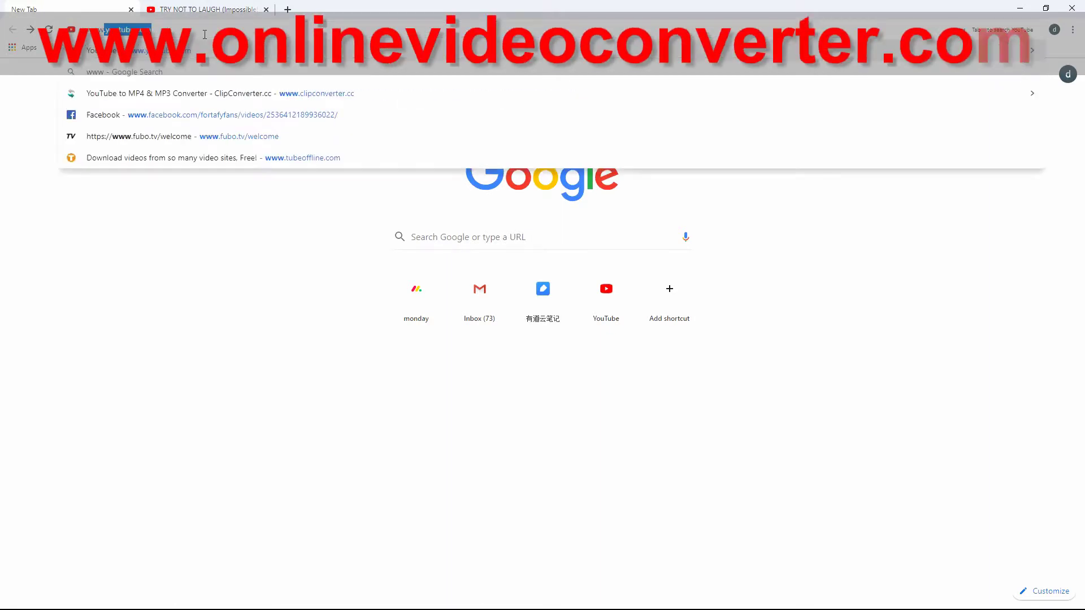
type(".onlinevideoconverter.com")
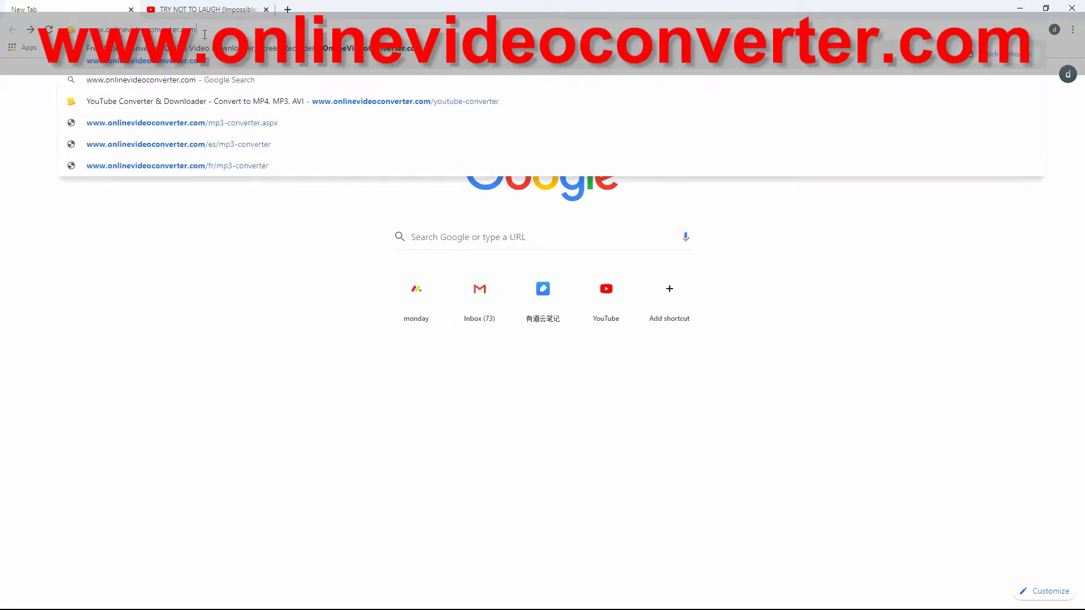
key("Return")
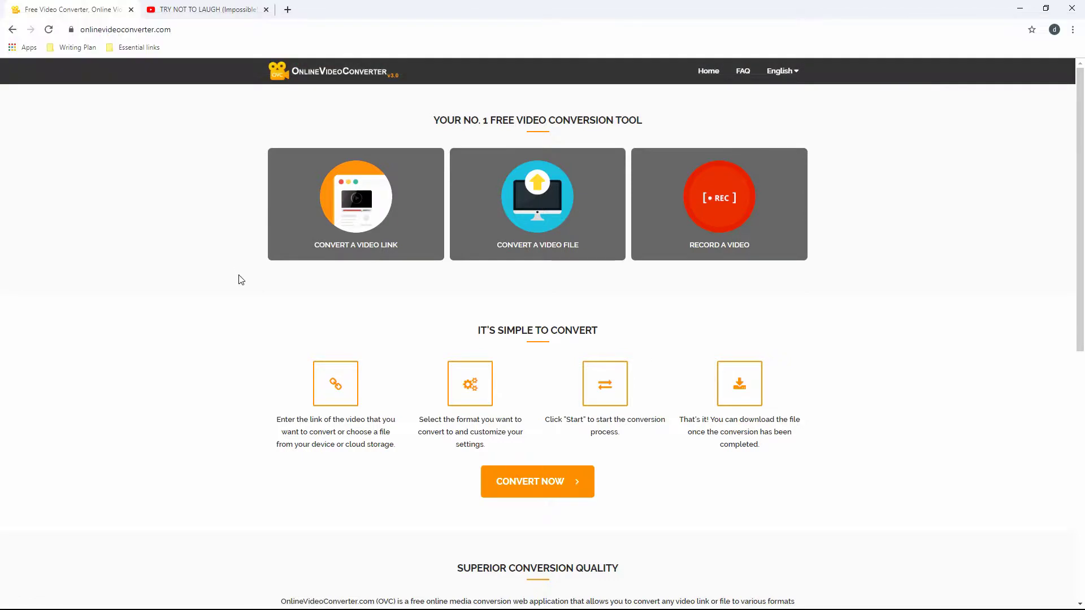
left_click(371, 204)
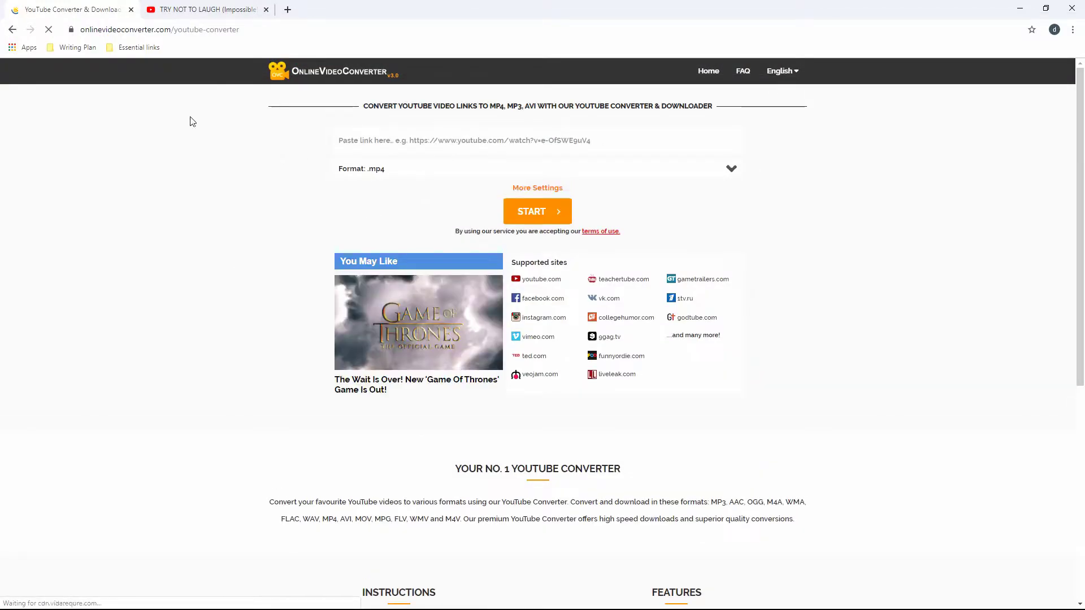
Copy the YouTube video's address, paste it into the converter's link field and start conversion.
left_click(244, 9)
left_click(256, 30)
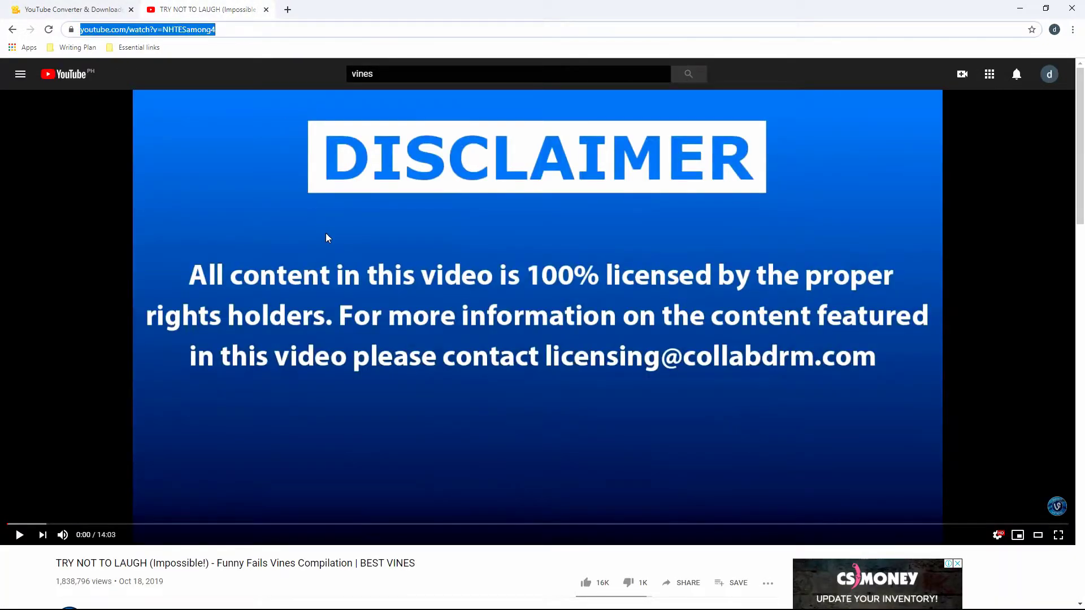
right_click(157, 32)
left_click(172, 89)
key("ctrl+Tab")
left_click(483, 140)
key("ctrl+v")
left_click(537, 214)
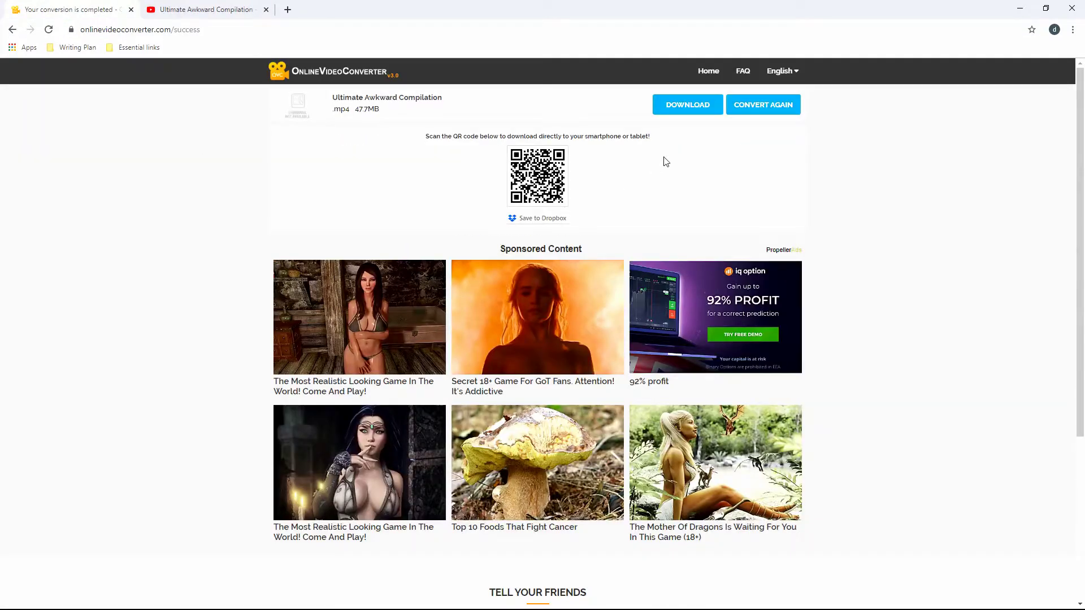
Download the 47.7MB 'Ultimate Awkward Compilation' MP4, getting past the ad tab, and open it.
left_click(684, 109)
left_click(88, 4)
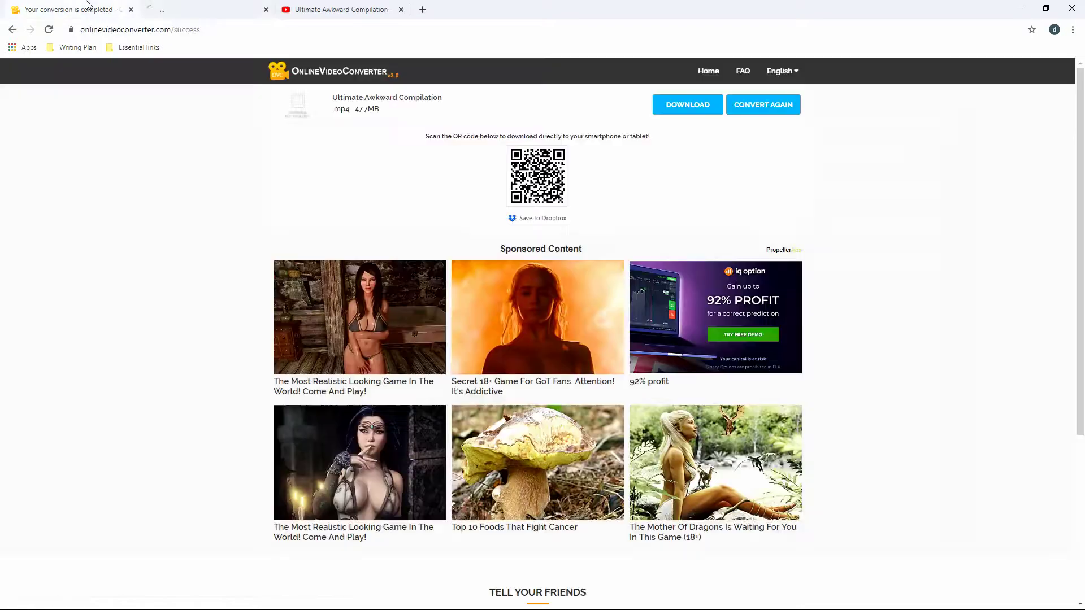
left_click(693, 108)
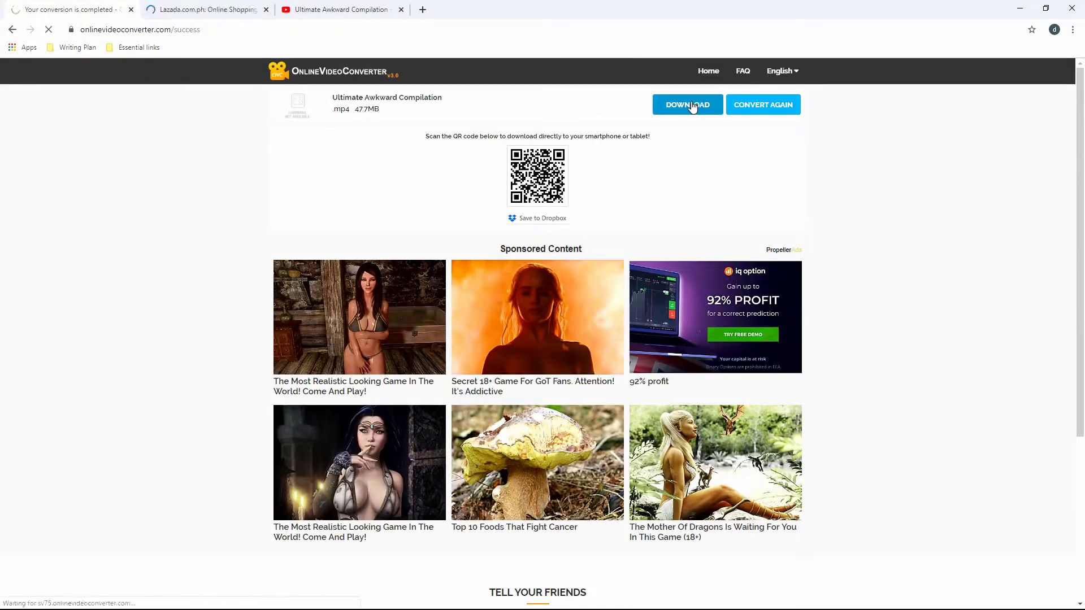
left_click(822, 383)
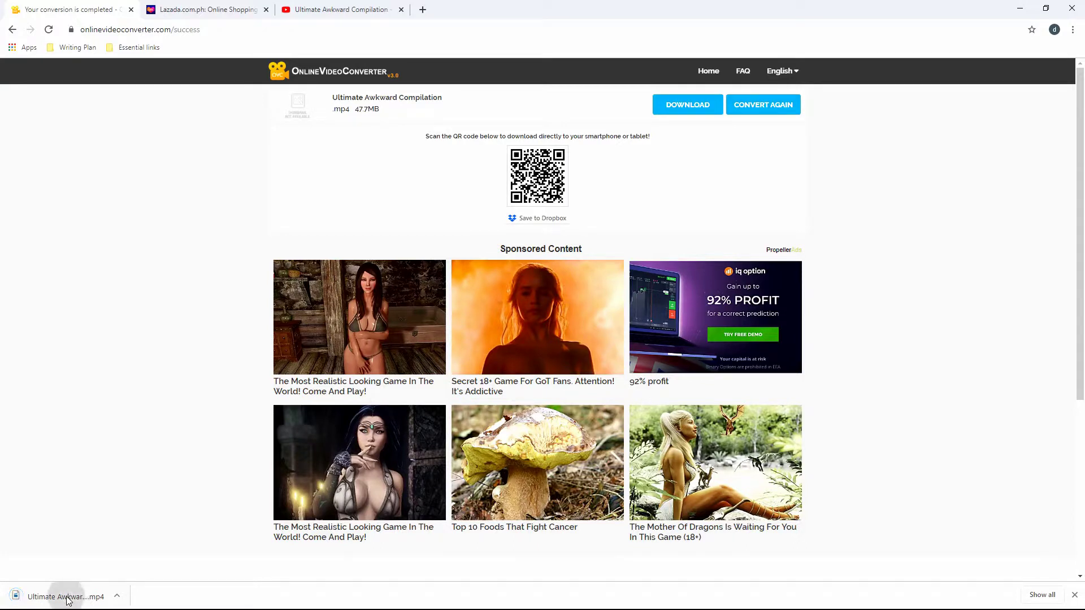
left_click(67, 597)
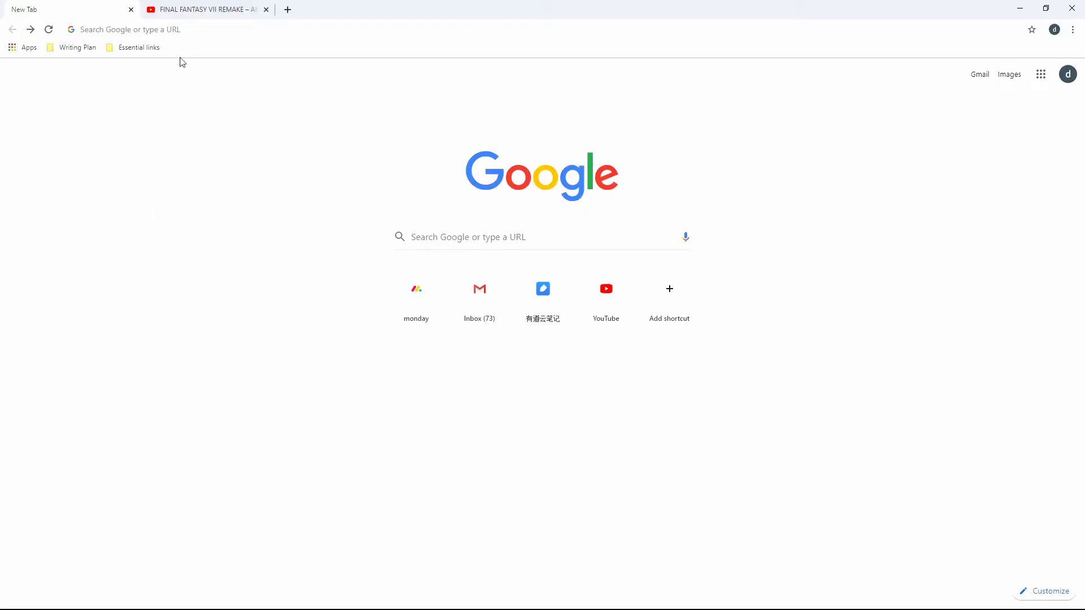
Open vidpaw.com and paste the Final Fantasy VII Remake video's YouTube URL into its link field.
type("vidpaw.com")
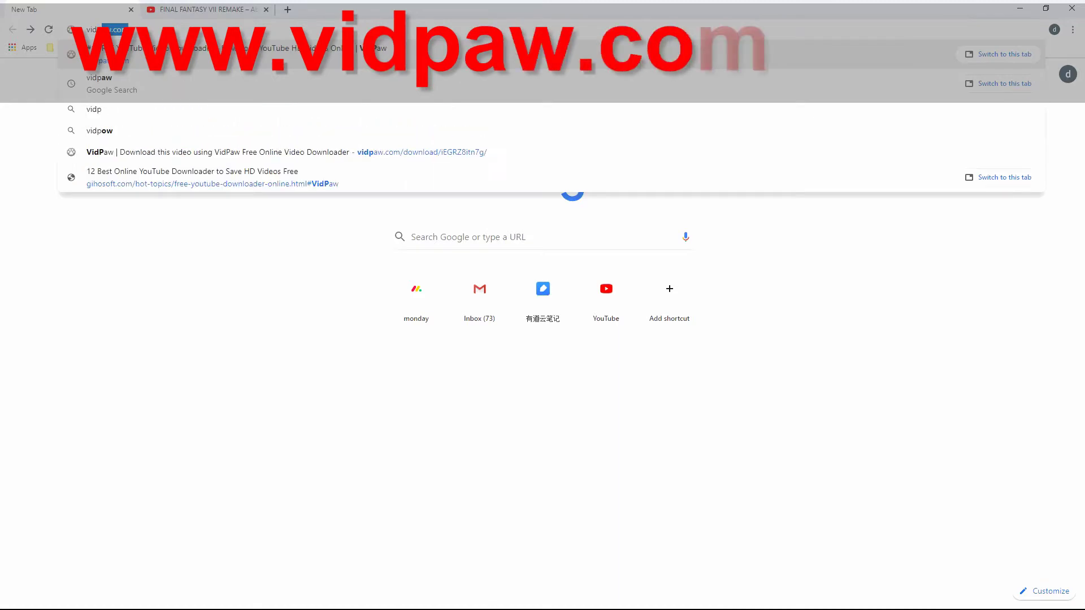
key("Return")
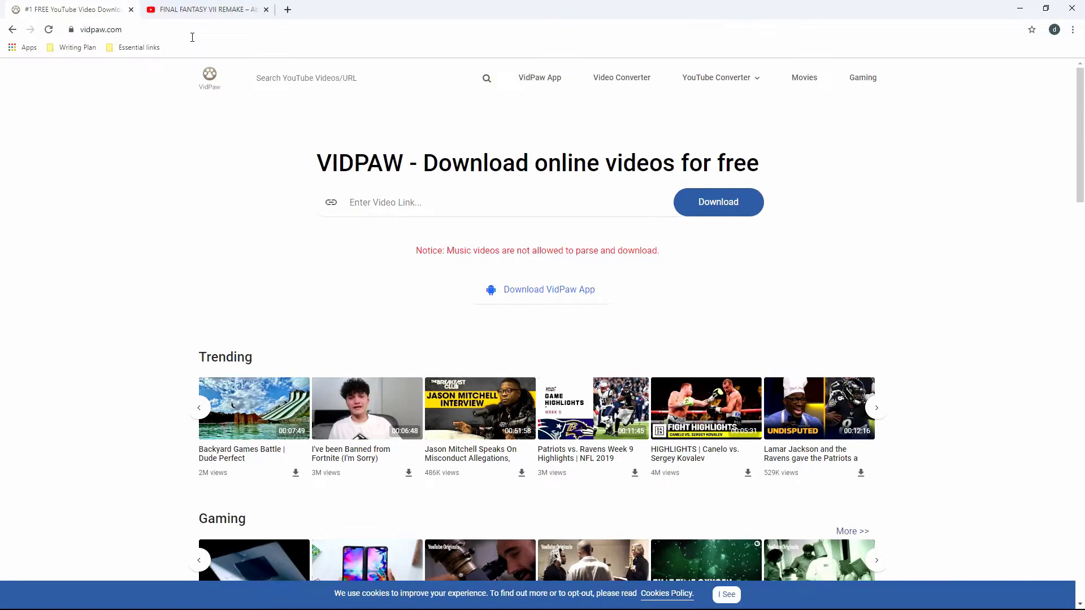
left_click(199, 5)
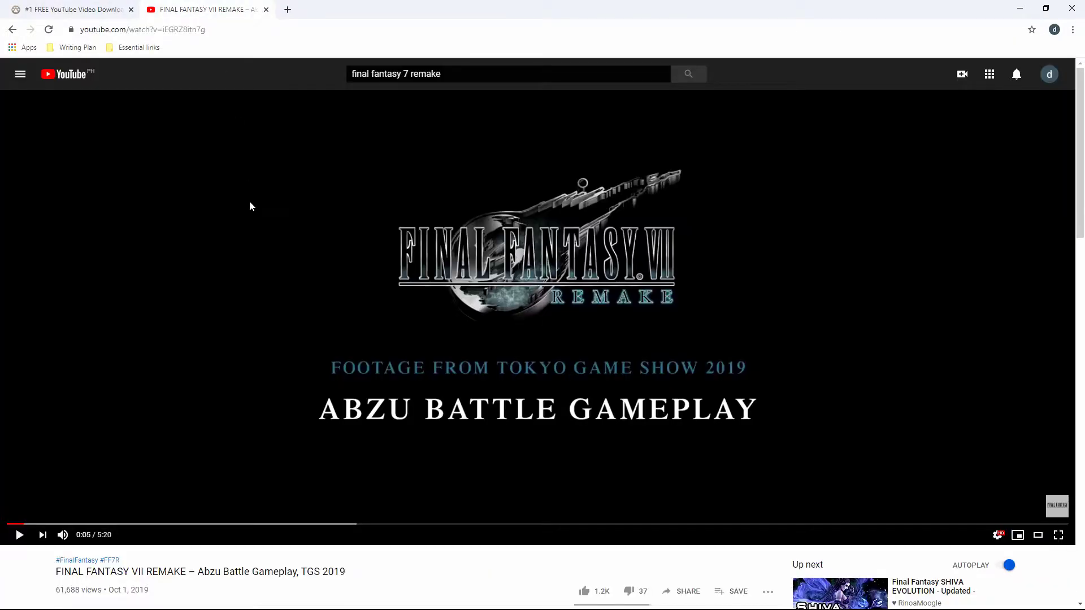
left_click(397, 31)
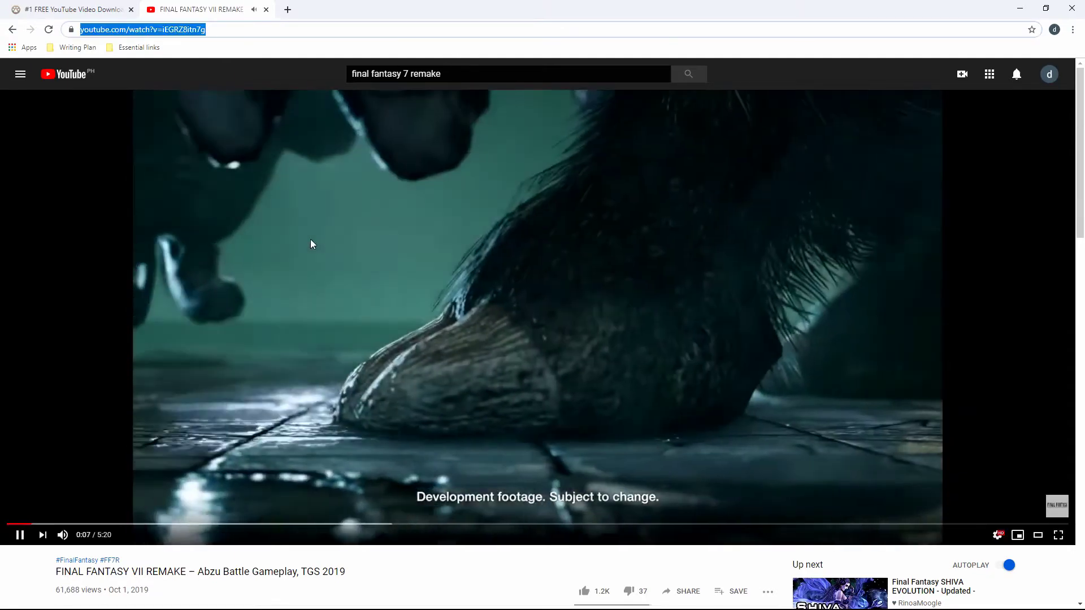
left_click(299, 226)
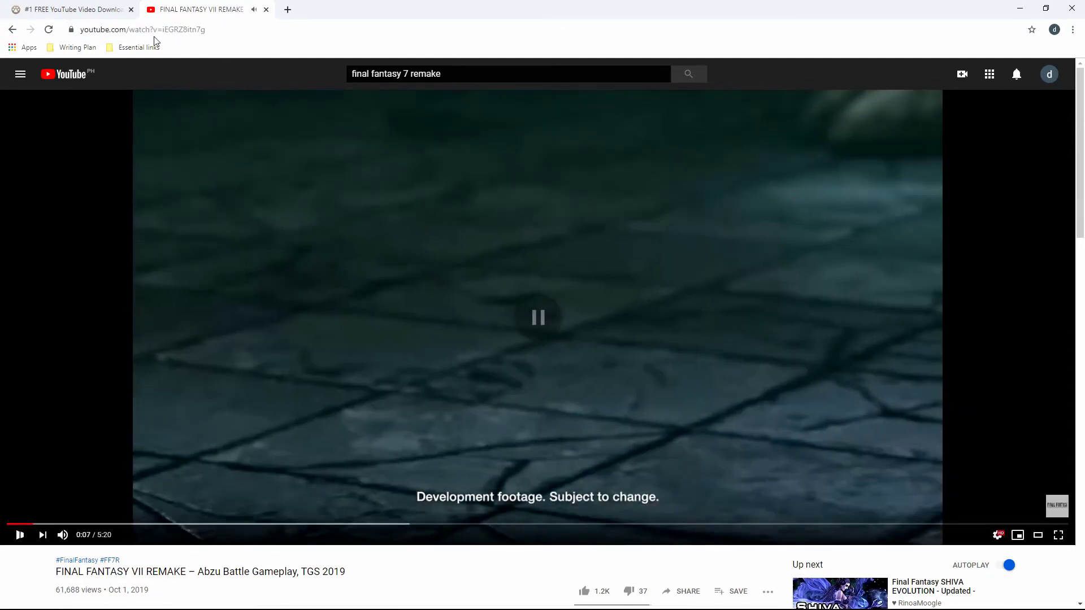
key("ctrl+shift+Tab")
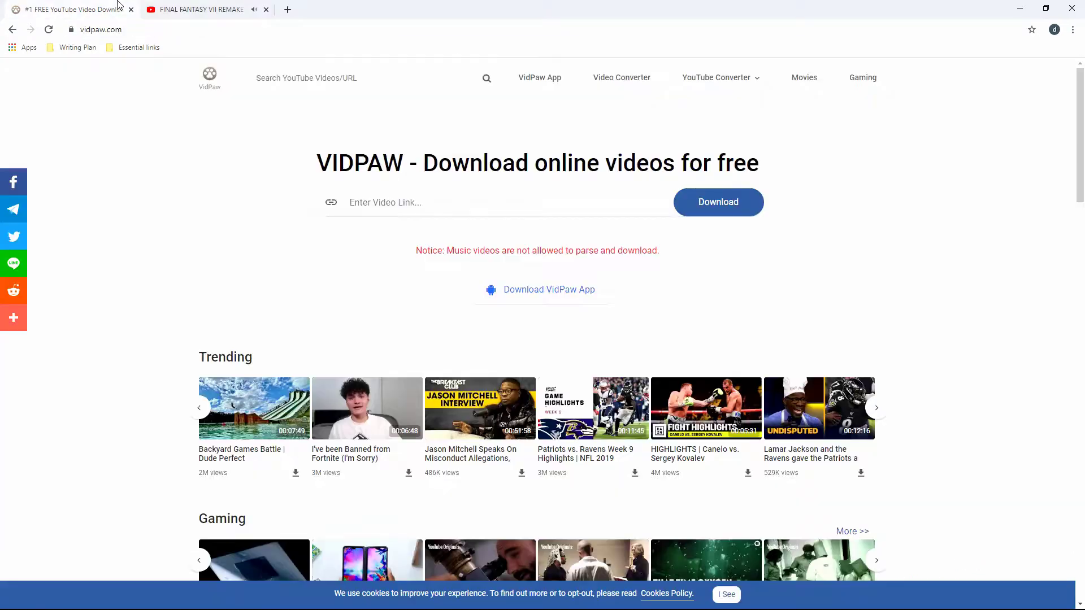
left_click(410, 212)
key("ctrl+v")
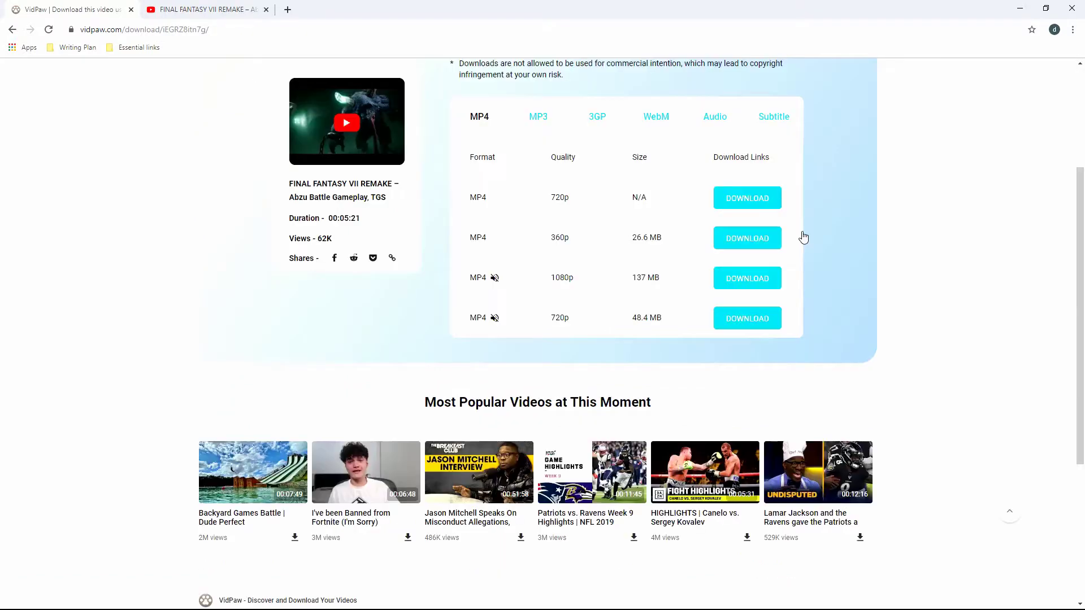
Choose DOWNLOAD on the MP4 720p row of VidPaw's results table.
scroll(803, 235, "up", 4)
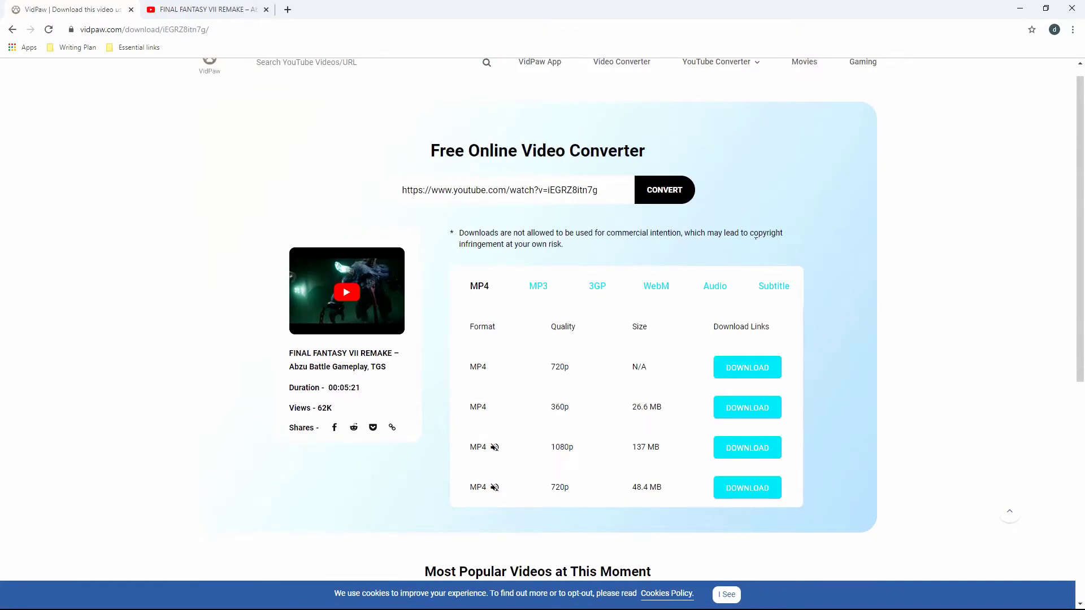
scroll(356, 289, "down", 1)
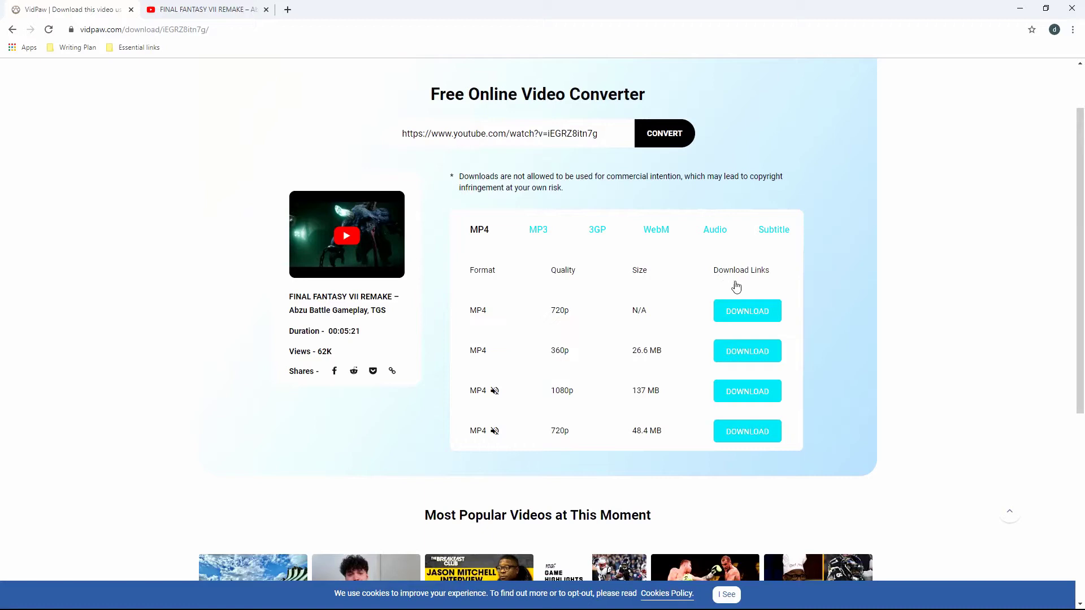
left_click(749, 318)
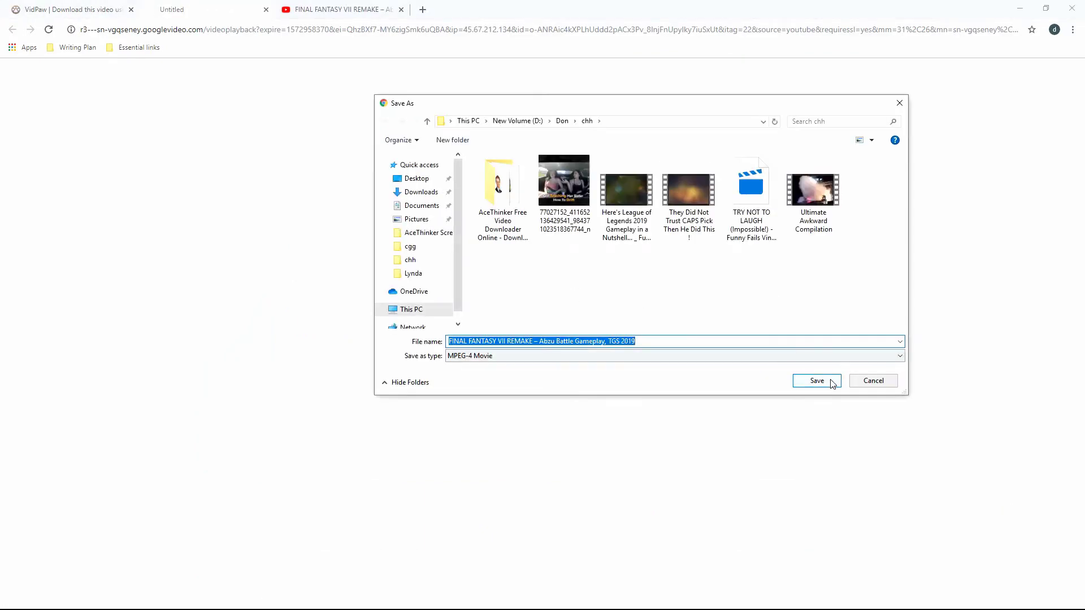
Save the 81.0 MB MP4 into chh, then play it in Movies & TV.
left_click(829, 380)
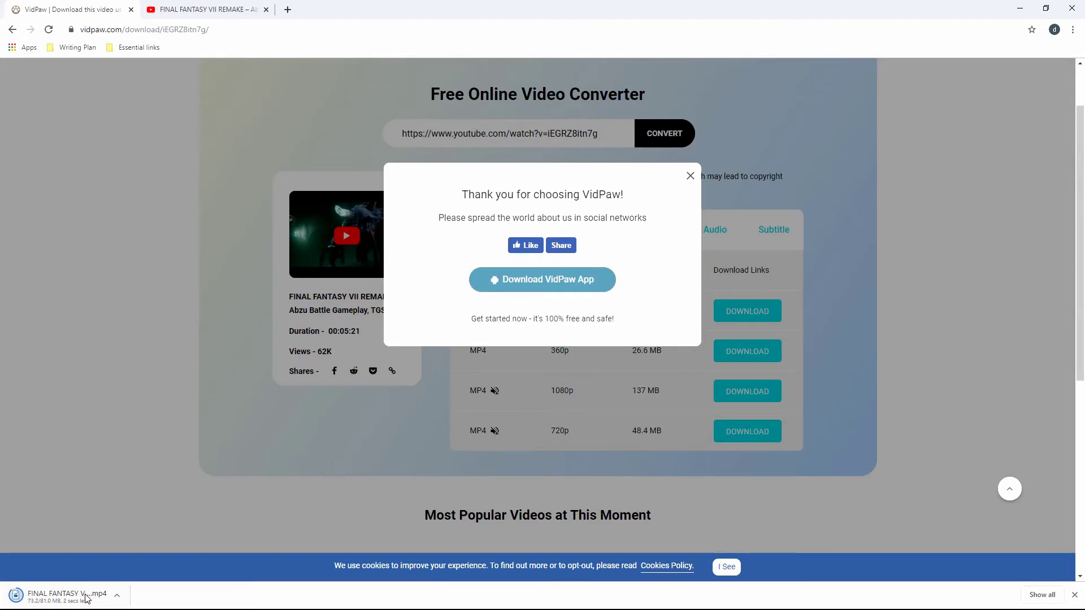
left_click(85, 596)
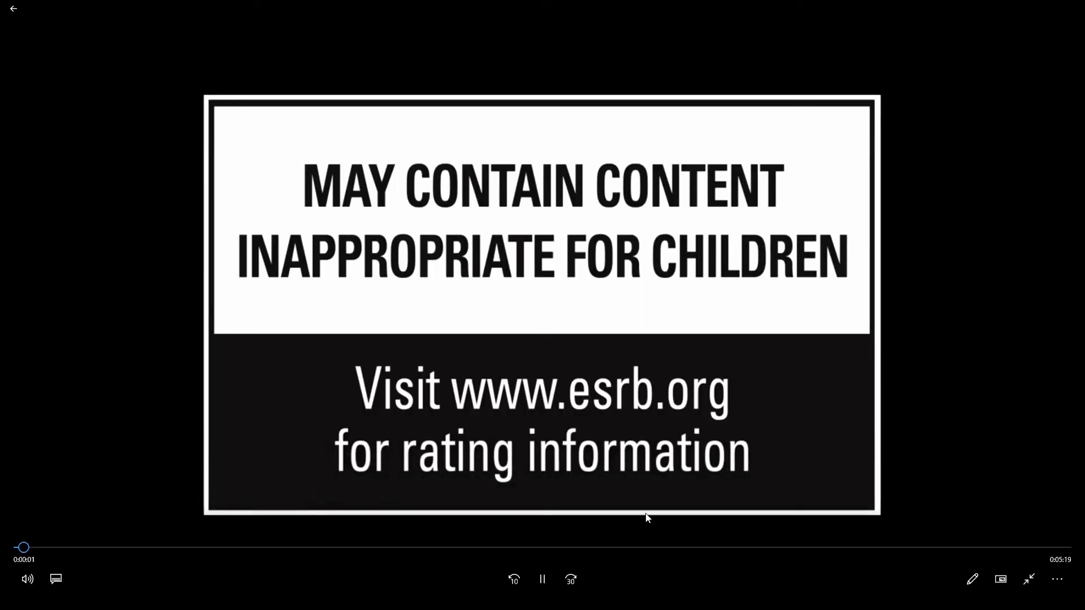